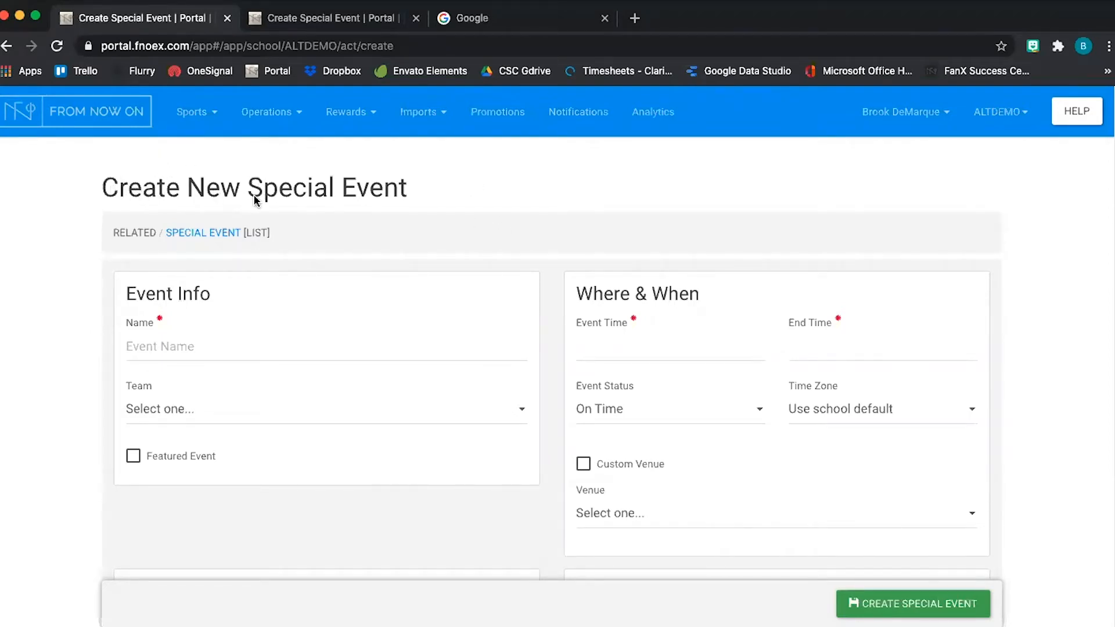
- Enter four lines in the event's Description: "# Header", "## Header", "### Header" and plain "Header"
scroll(390, 248, "down", 8)
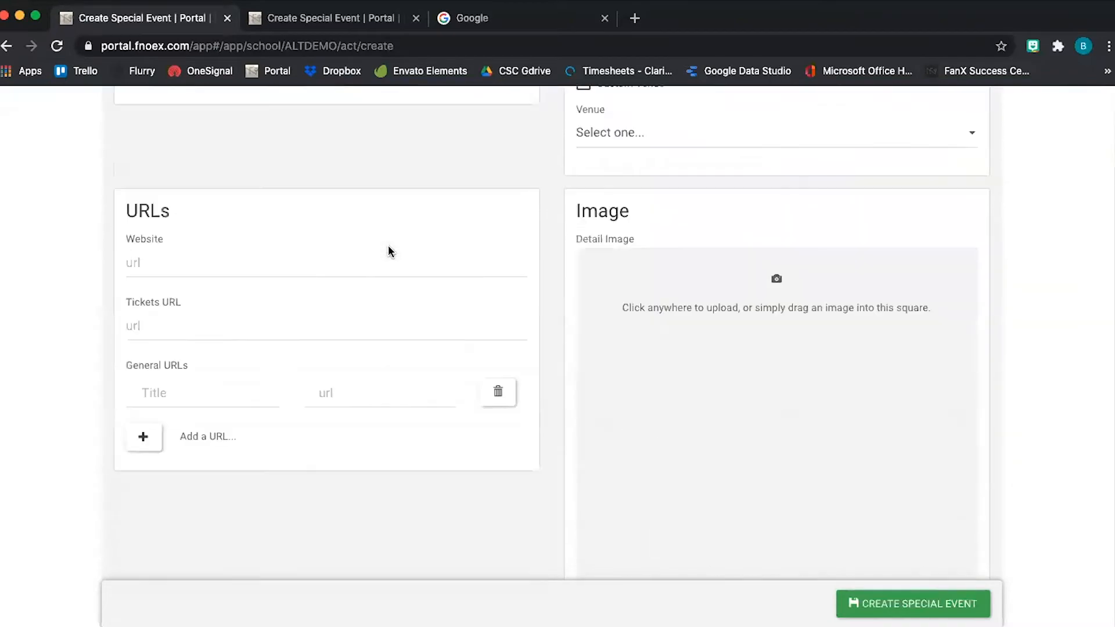
scroll(389, 247, "down", 11)
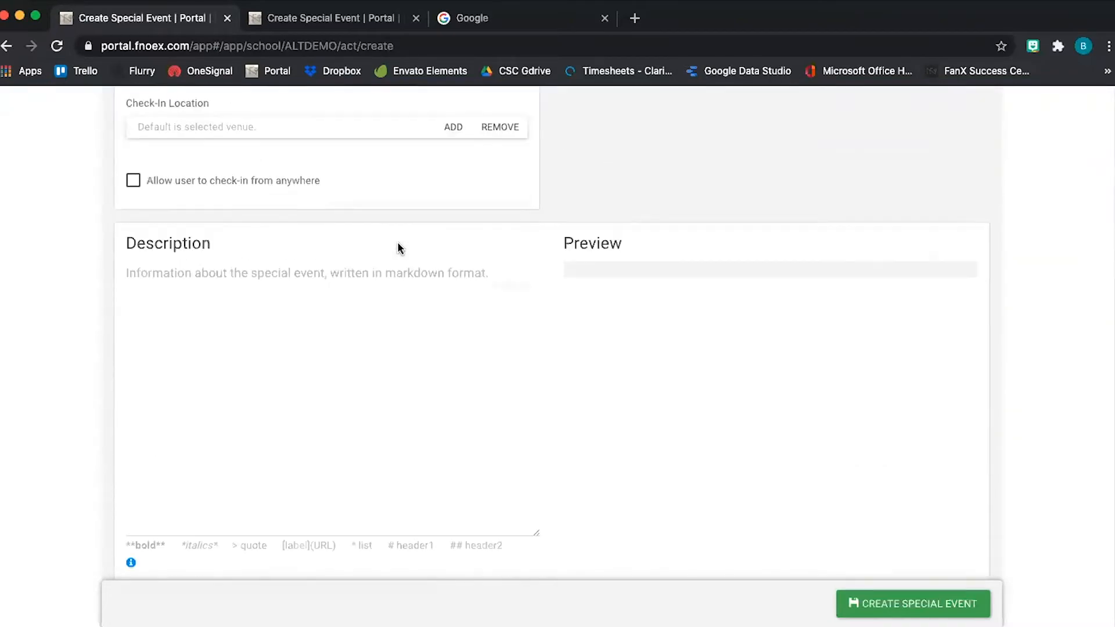
scroll(395, 243, "down", 1)
left_click_drag(127, 179, 210, 185)
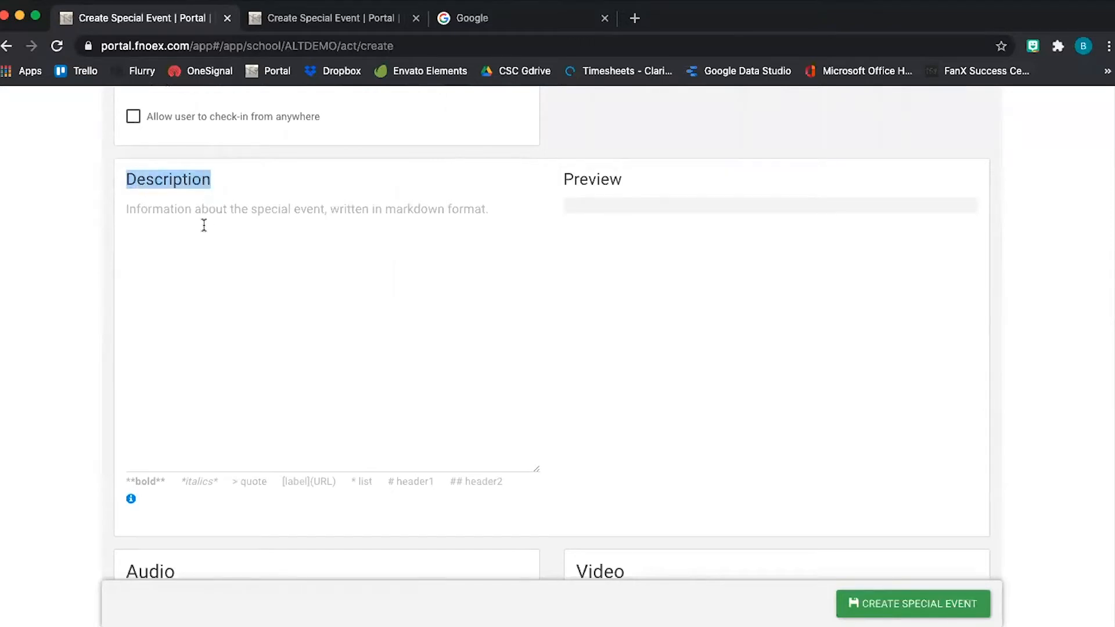
left_click_drag(563, 180, 622, 182)
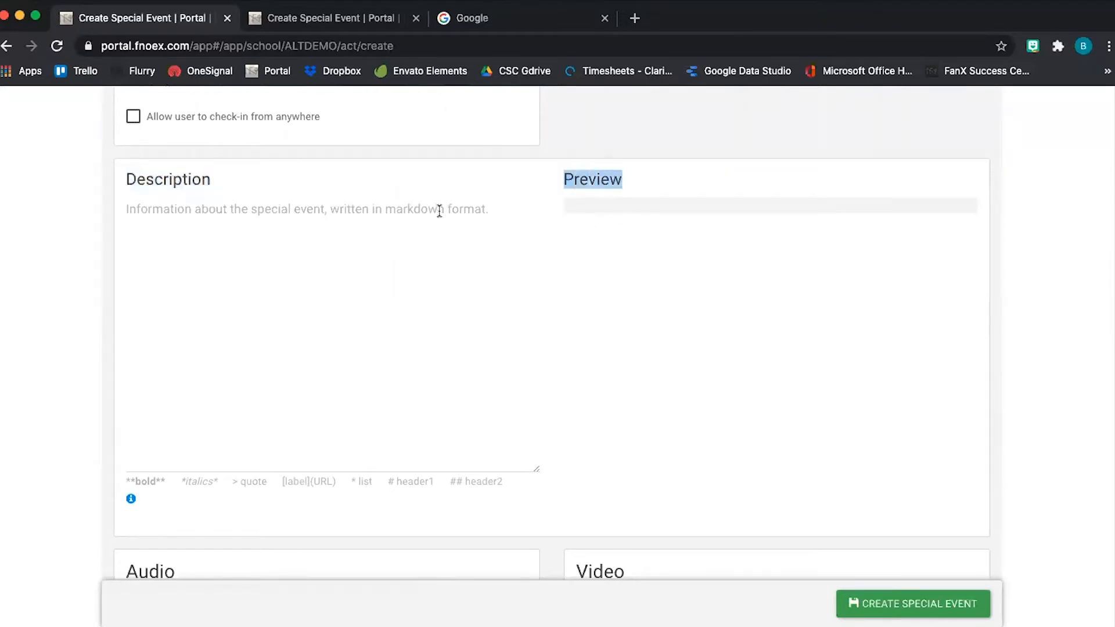
left_click(254, 228)
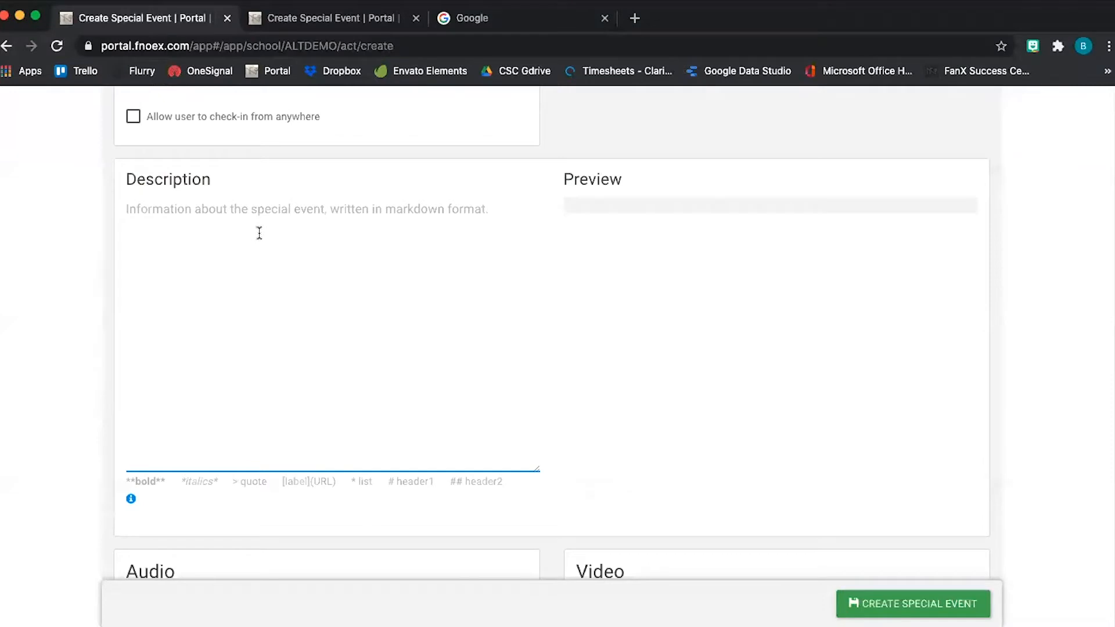
type("# Header")
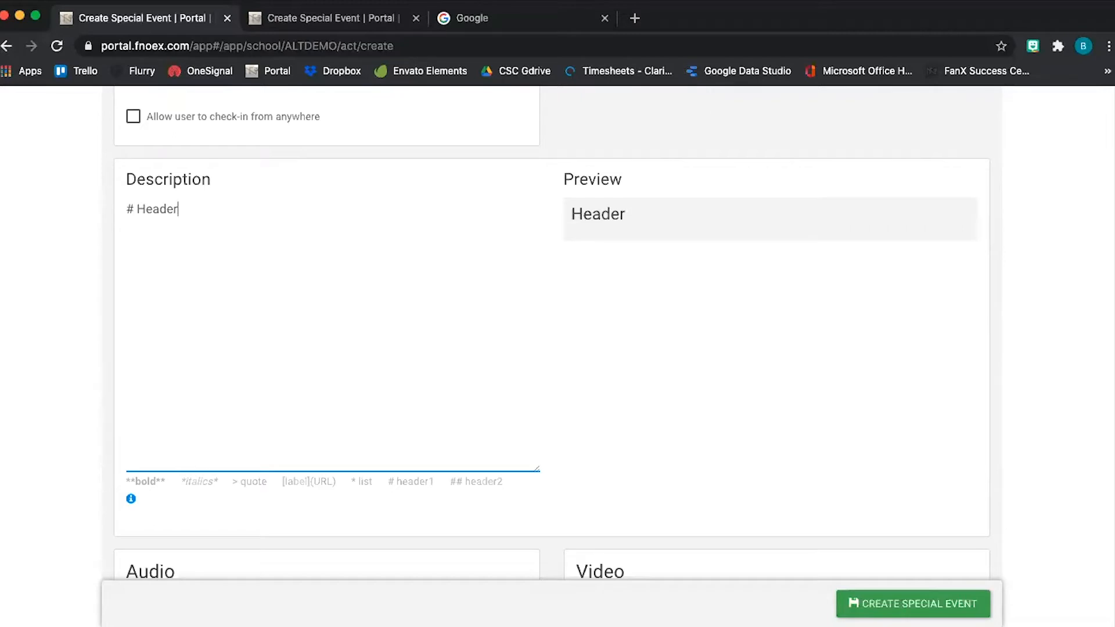
key("Return")
type("## Header")
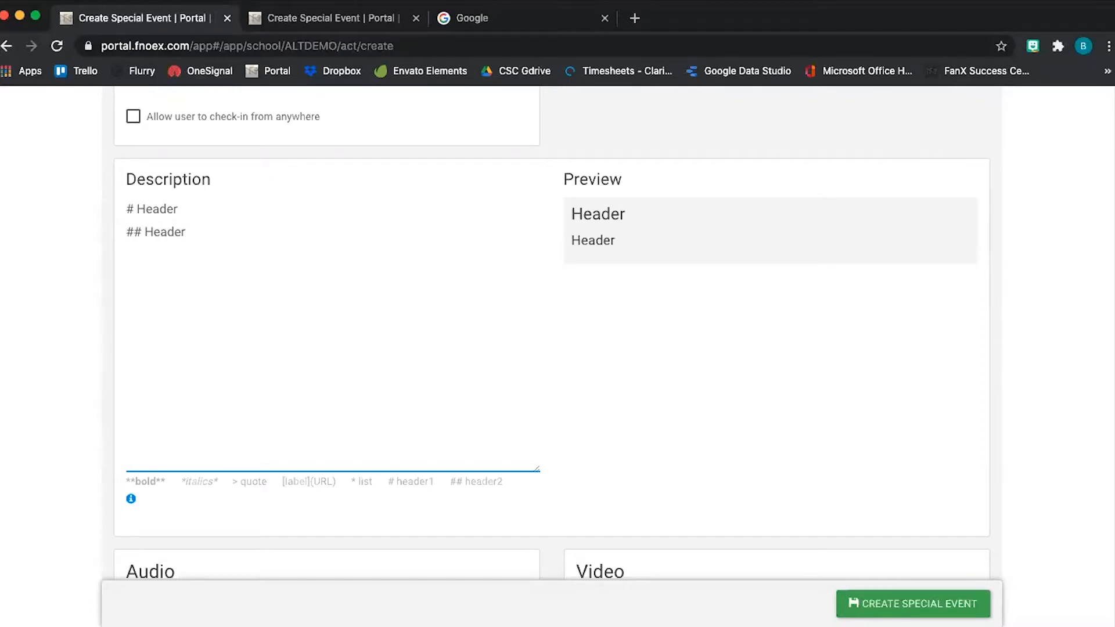
type("### Header")
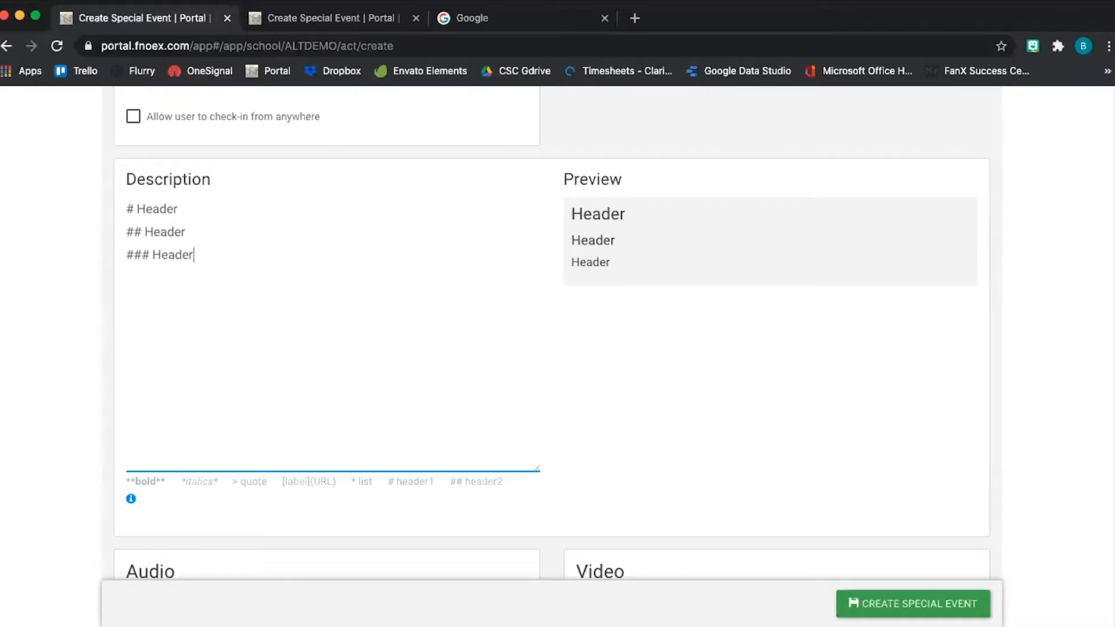
key("Return")
type("Header")
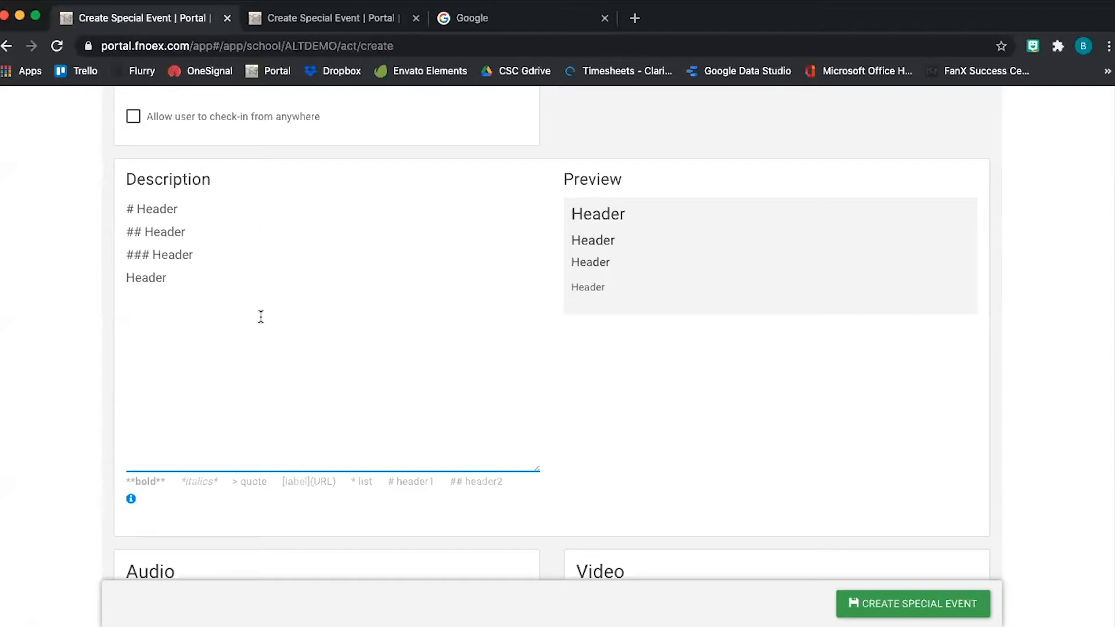
- Make the first-level header in the Description bold by wrapping its word in double asterisks
left_click(138, 210)
type("**")
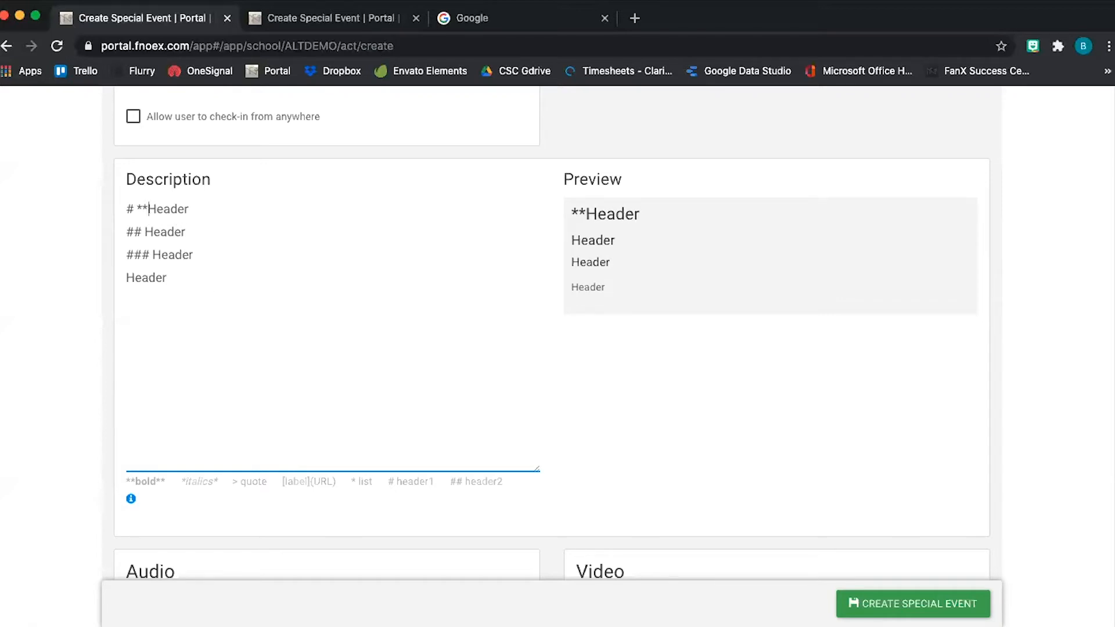
left_click(198, 208)
type("**")
mouse_move(571, 212)
left_mouse_down()
mouse_move(622, 216)
mouse_move(571, 215)
left_mouse_up()
left_click(512, 393)
left_click(605, 427)
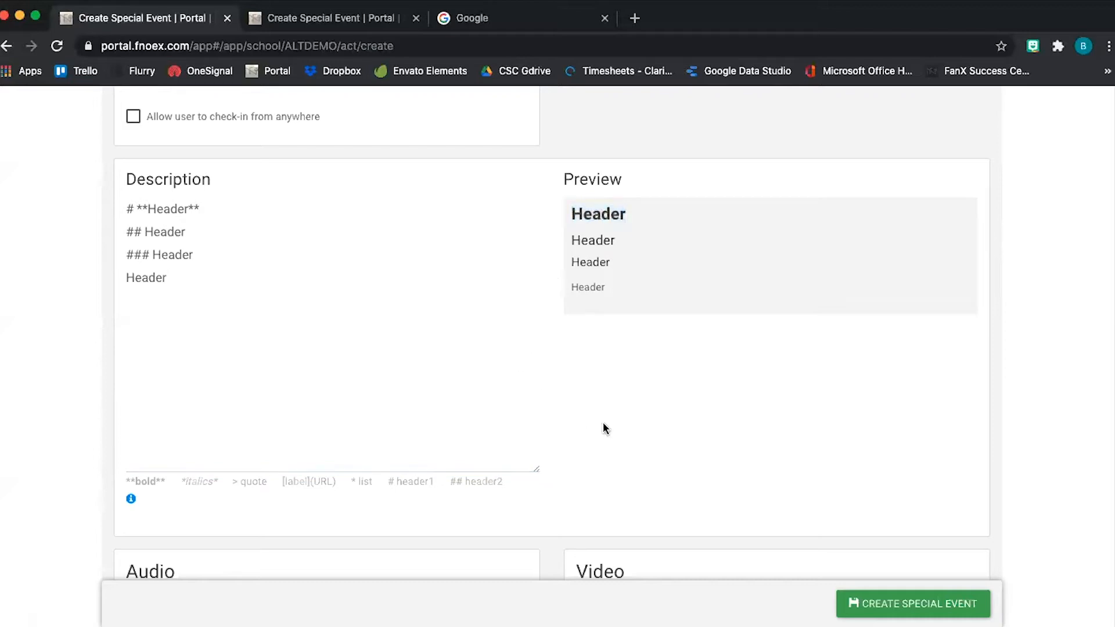
- Check the formatting hints below the Description, view the linked Markdown Cheatsheet page, and close it
left_click_drag(126, 480, 507, 488)
left_click(480, 520)
left_click(131, 500)
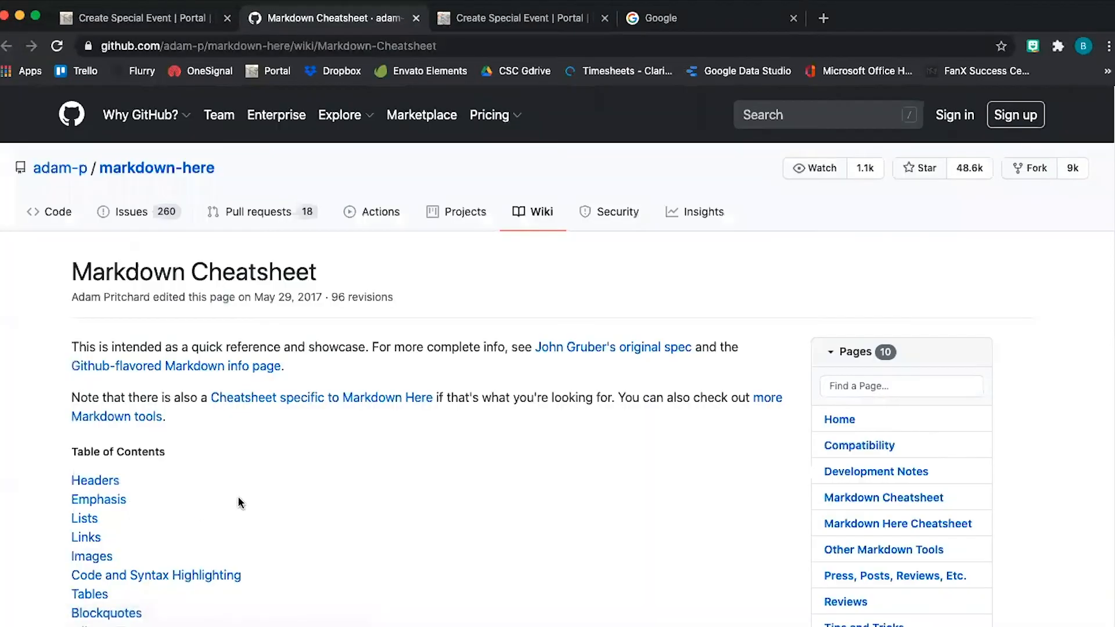
scroll(281, 490, "down", 5)
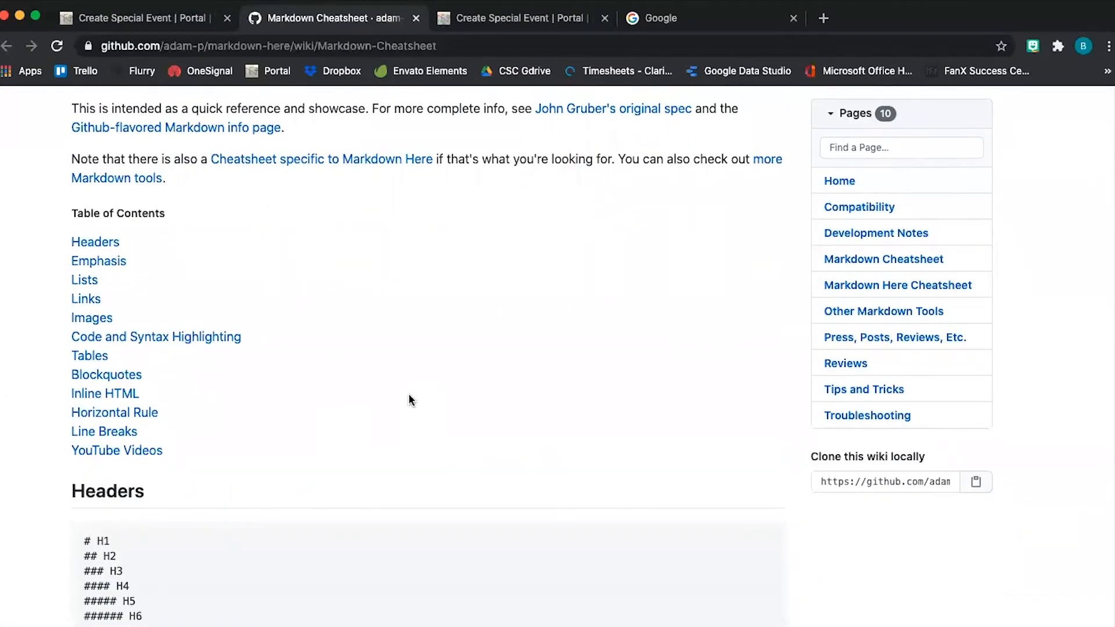
scroll(408, 396, "up", 5)
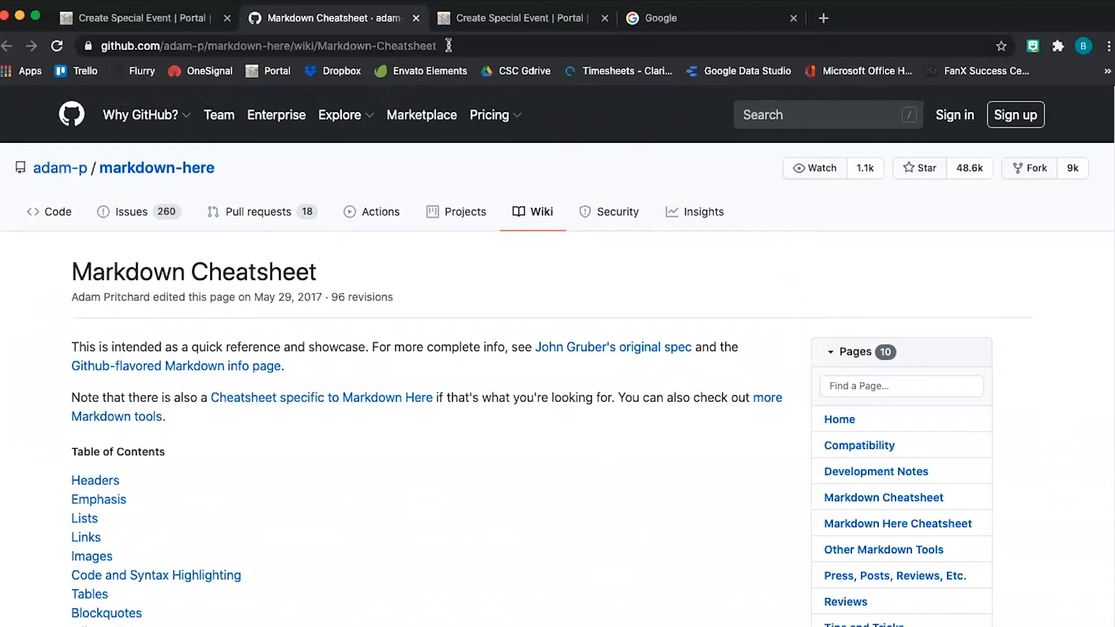
left_click(415, 19)
- Italicize the second-level header in the Description by wrapping its word in single asterisks
left_click(192, 300)
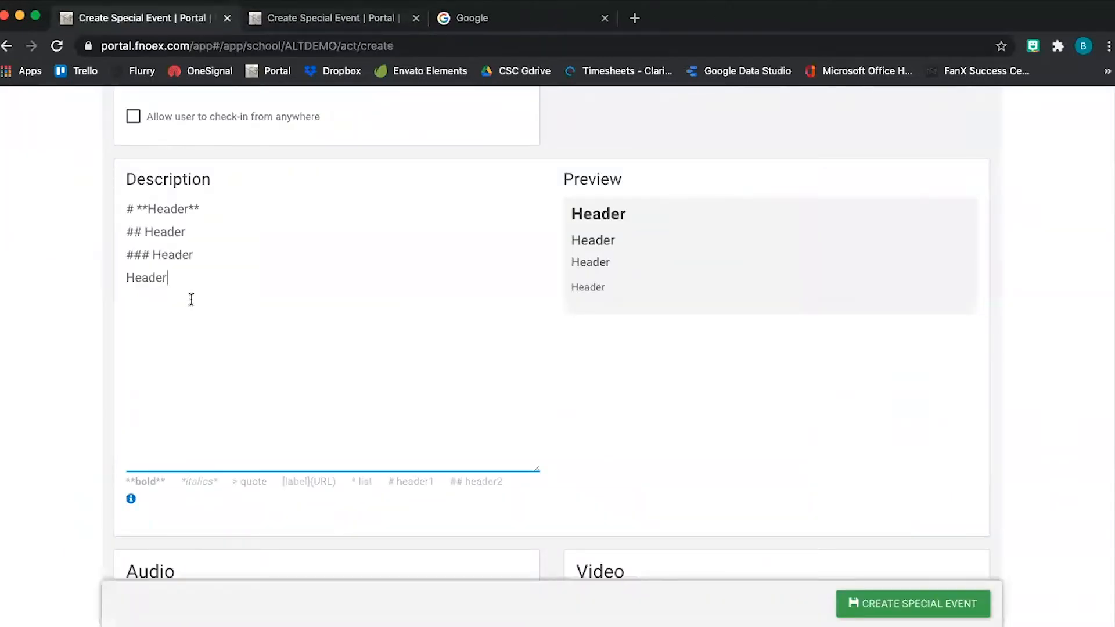
left_click(145, 232)
type("*")
type("*")
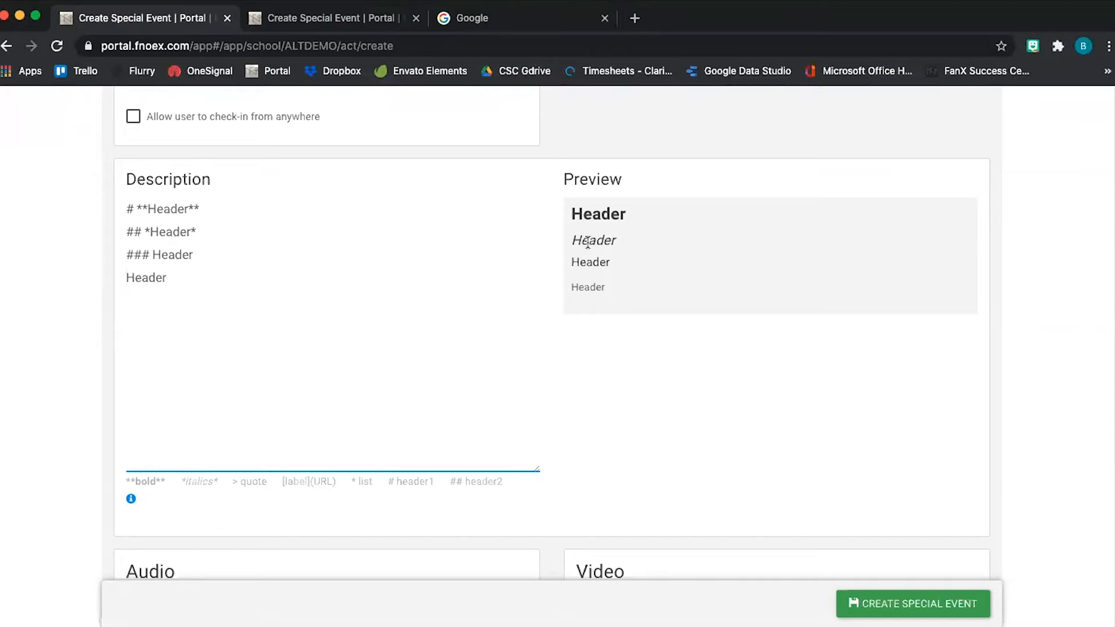
- Make the bold first-level header italic as well by adding a third asterisk on each side of its word
left_click(140, 208)
type("*")
left_click(220, 205)
type("*")
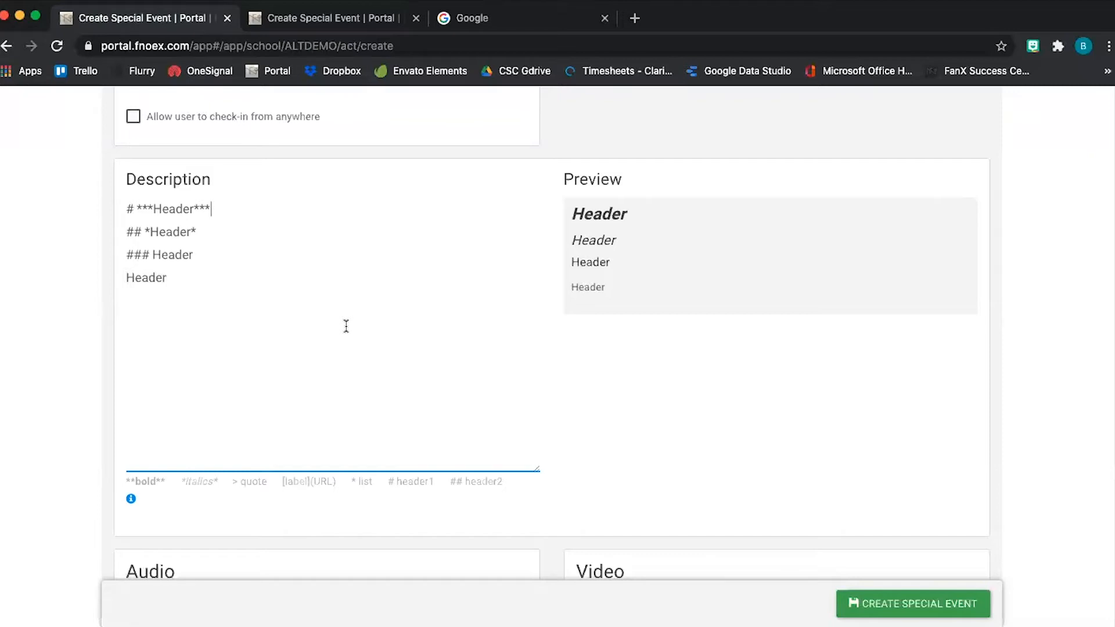
- Copy the web address of the open Google homepage and return to the special event form
left_click(285, 353)
left_click(534, 20)
left_click(429, 44)
key("super+c")
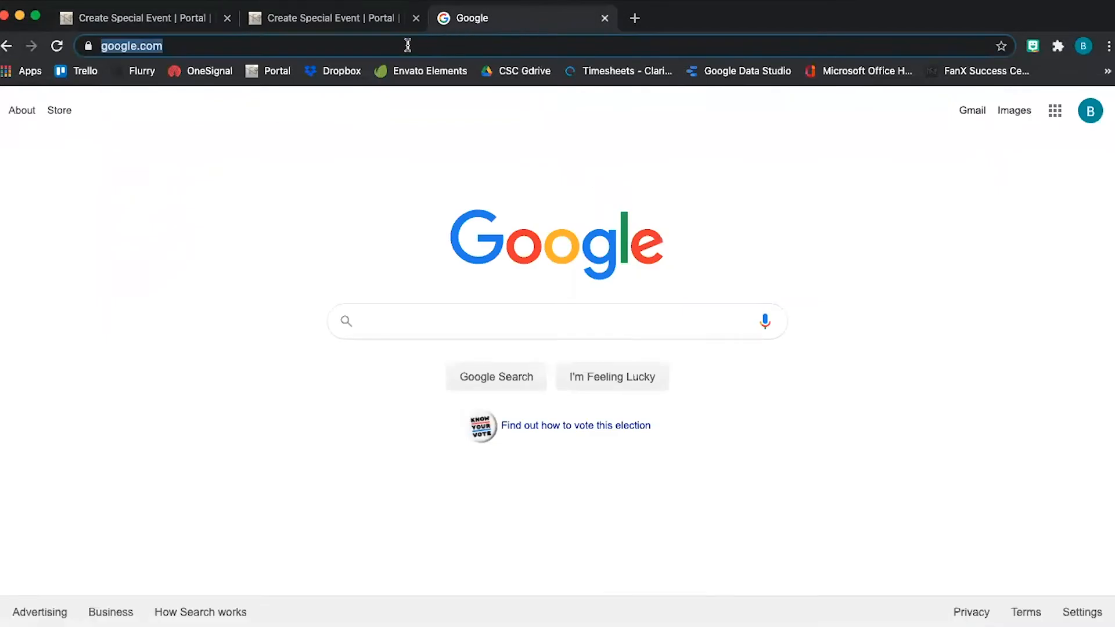
left_click(157, 21)
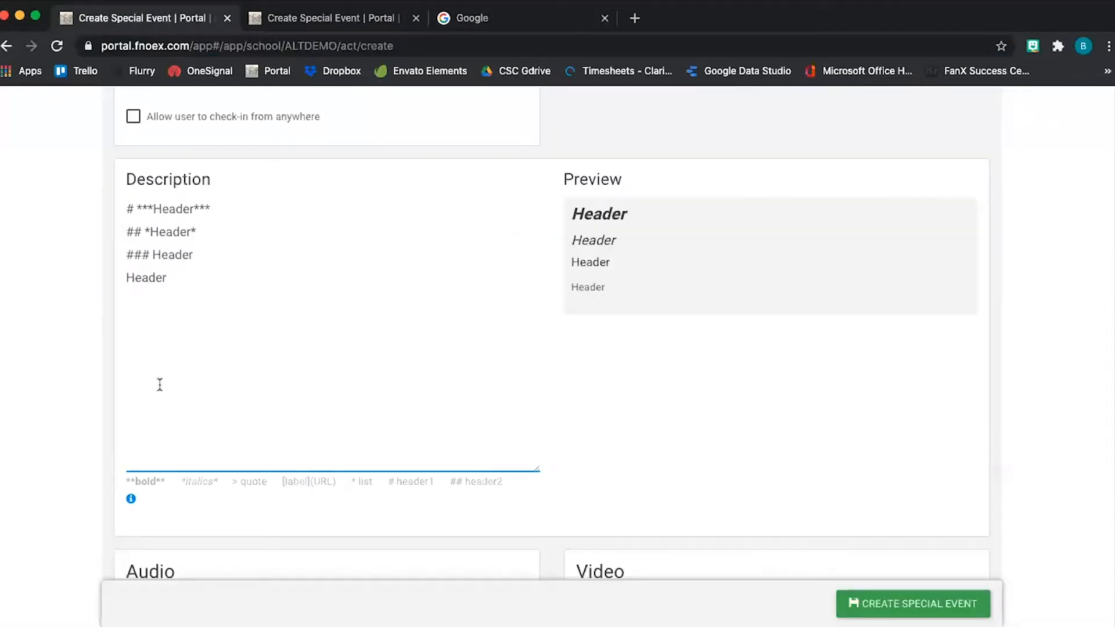
type("More ")
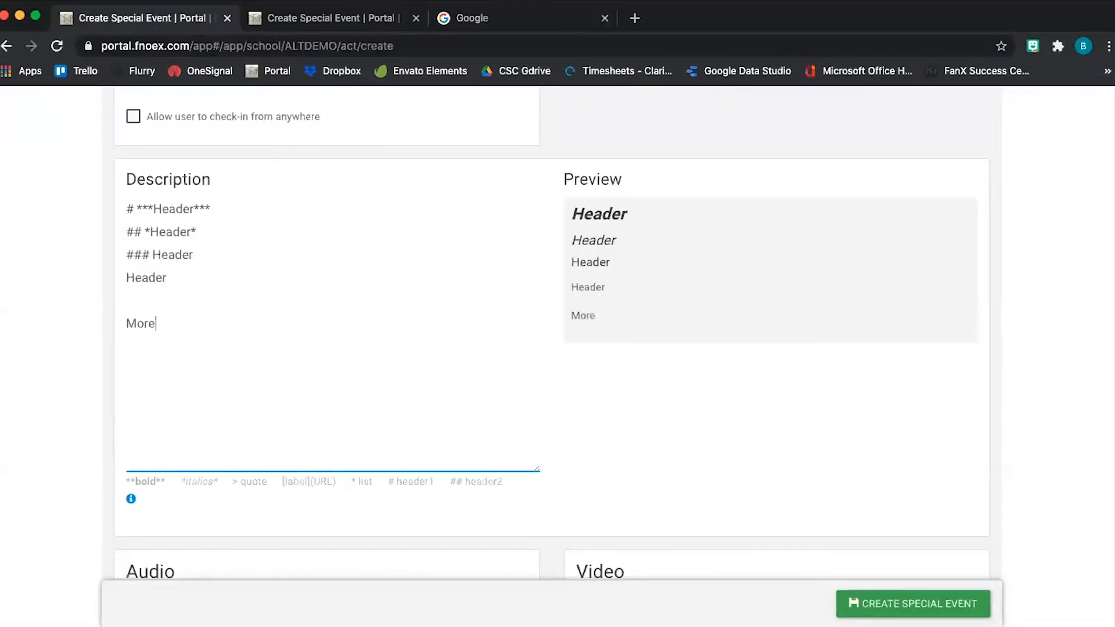
type("Information ")
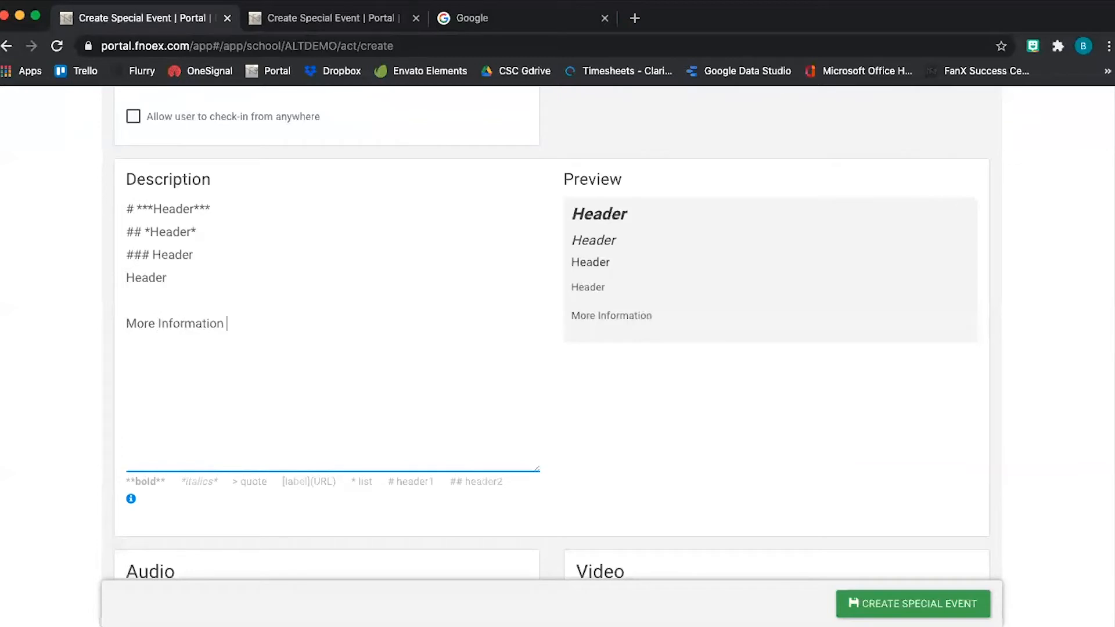
type("[HERE](")
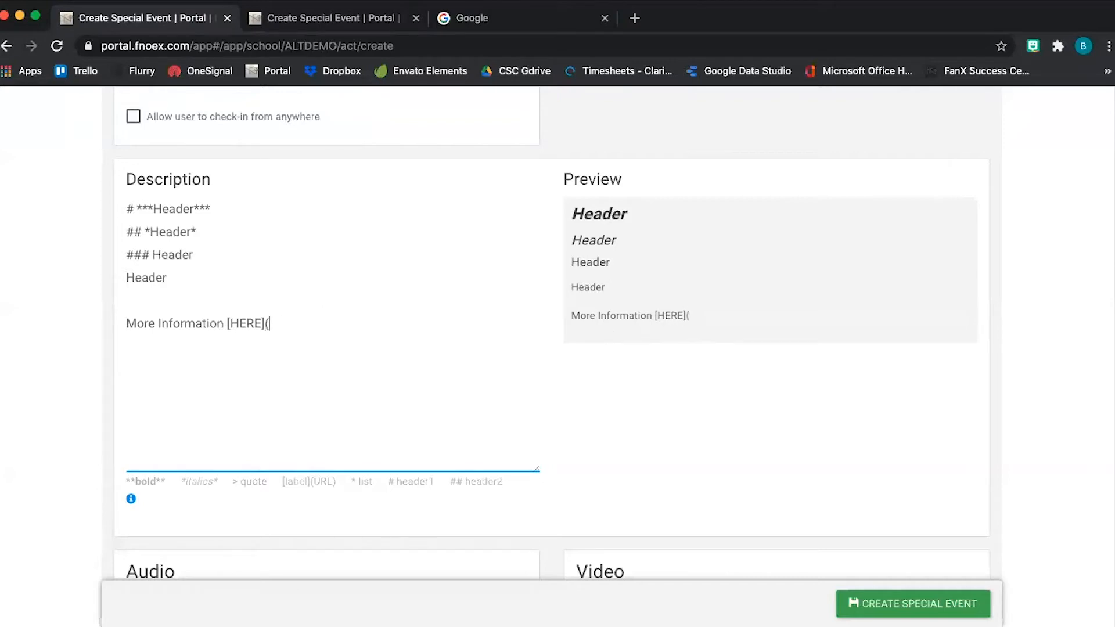
key("super+v")
type(")")
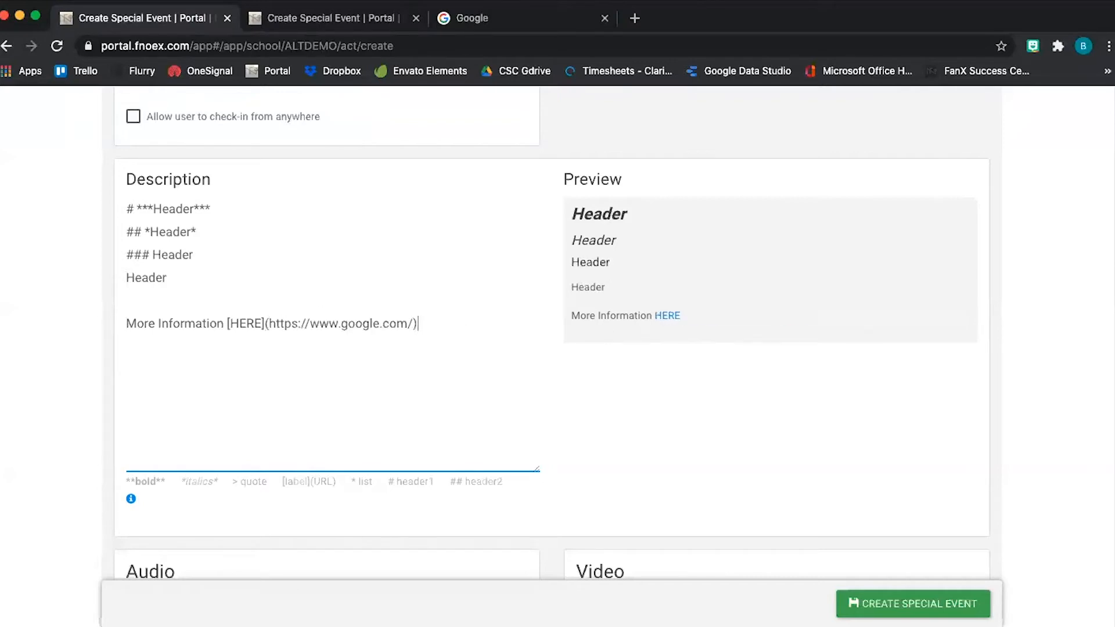
left_click(665, 317)
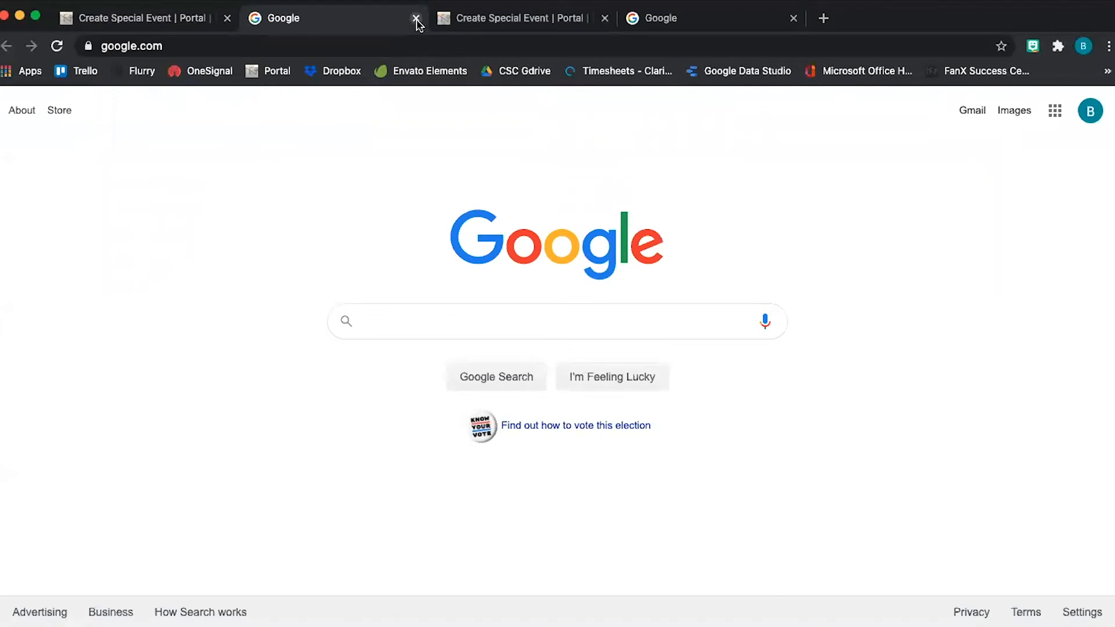
left_click(416, 19)
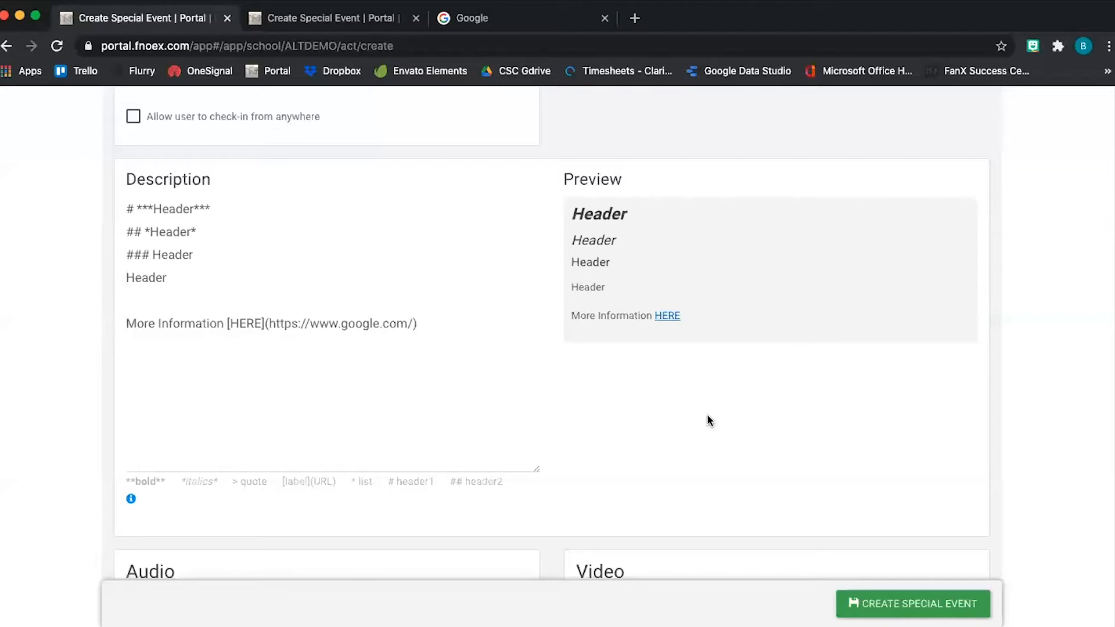
left_click(430, 332)
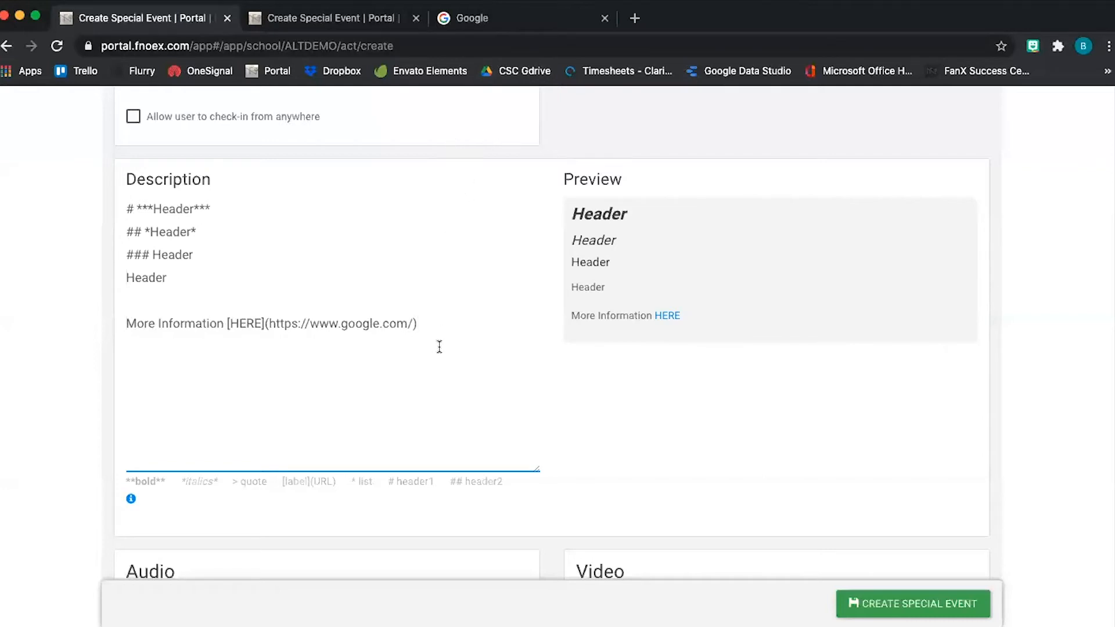
key("Return")
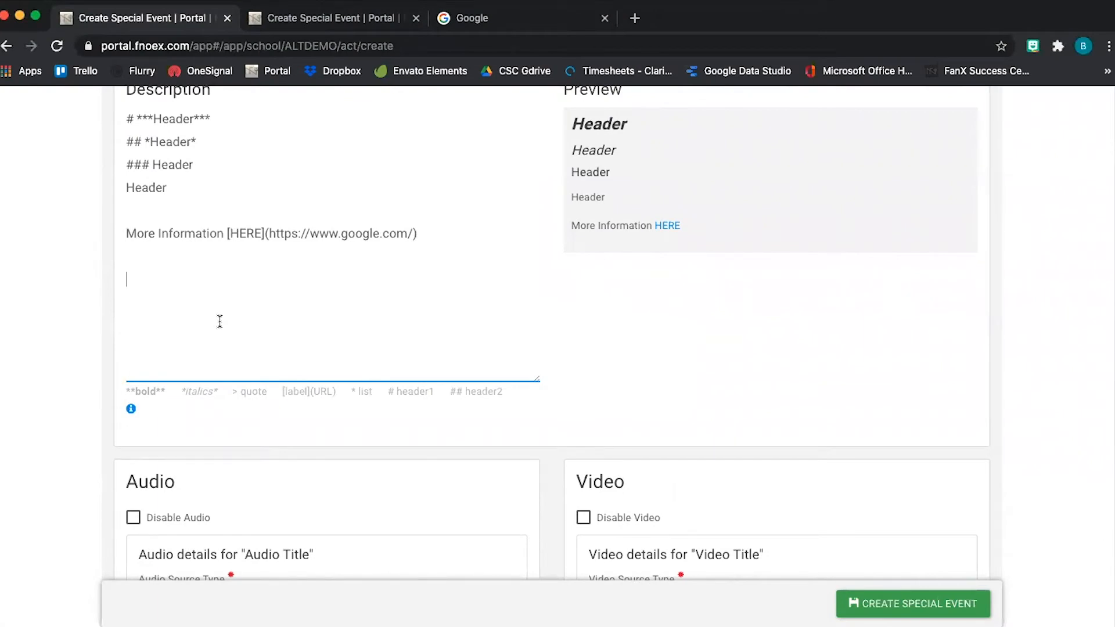
type("![image](https://i.ibb.co/K5jz2Wp/15057-VUMC-20-1200x1200-3.jpg)")
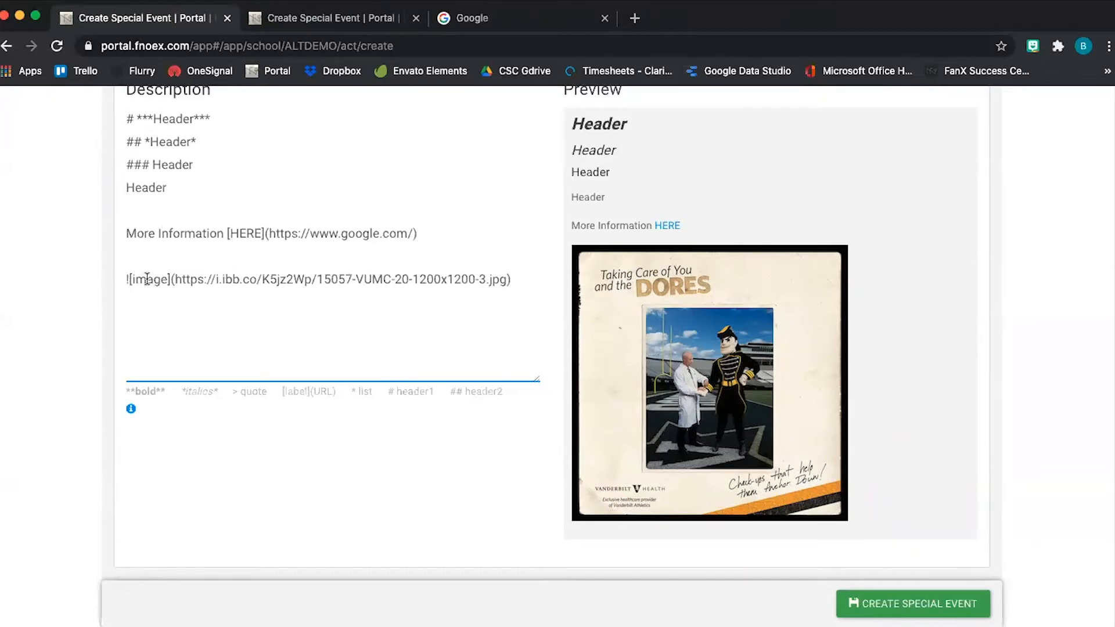
left_click_drag(171, 279, 512, 279)
left_click(530, 317)
scroll(418, 336, "up", 3)
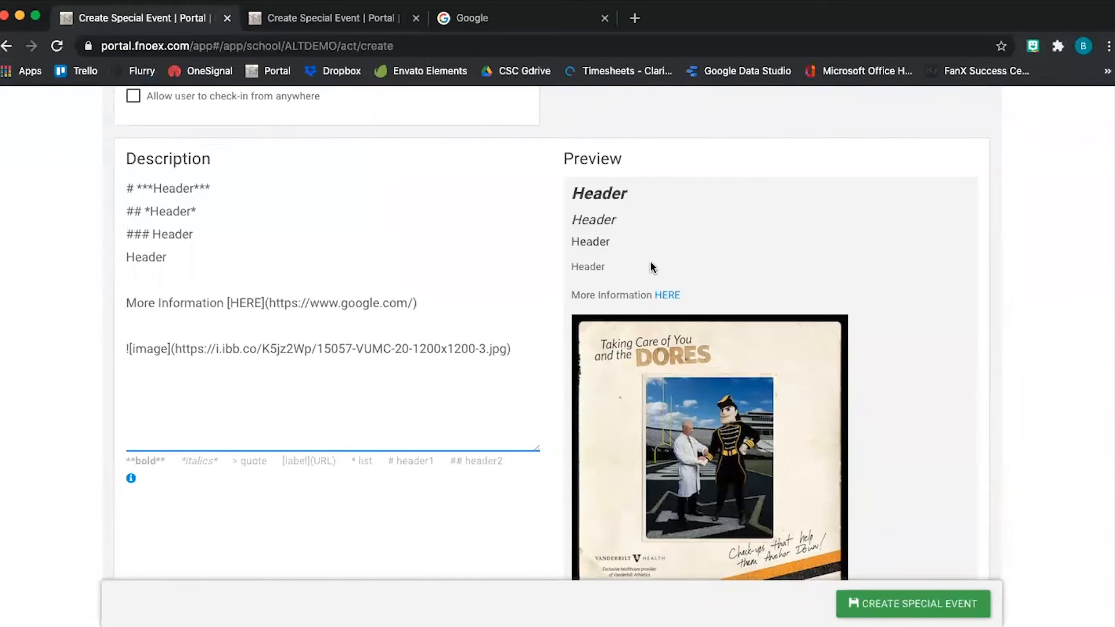
- Insert a horizontal divider of three underscores between the plain "Header" line and the "More Information" line
left_click(626, 267)
left_click(197, 257)
key("Return")
key("Return")
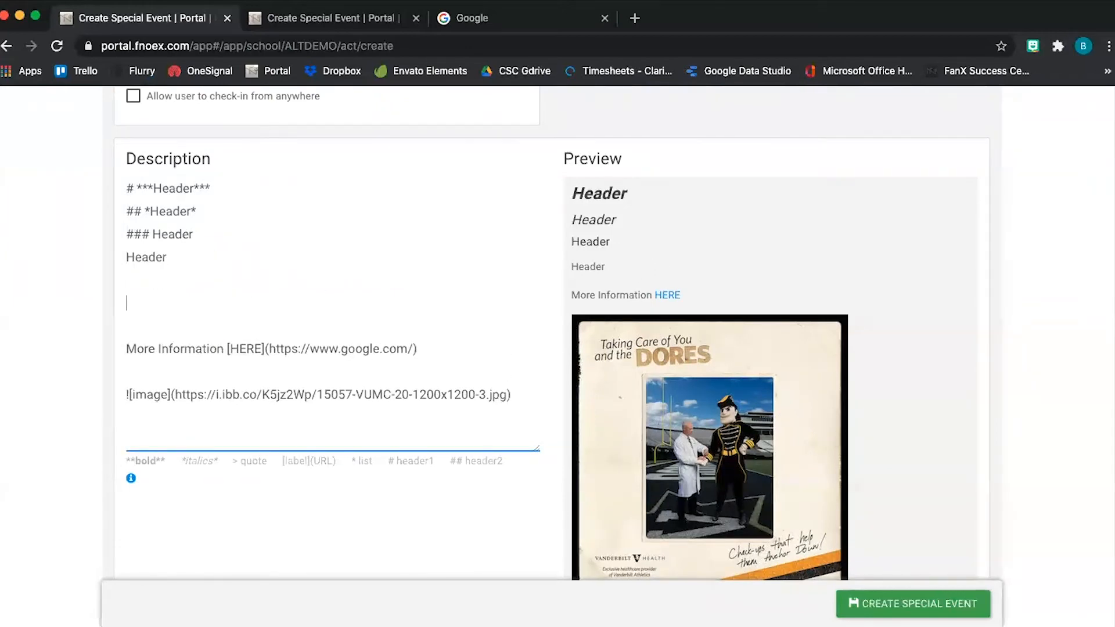
type("___")
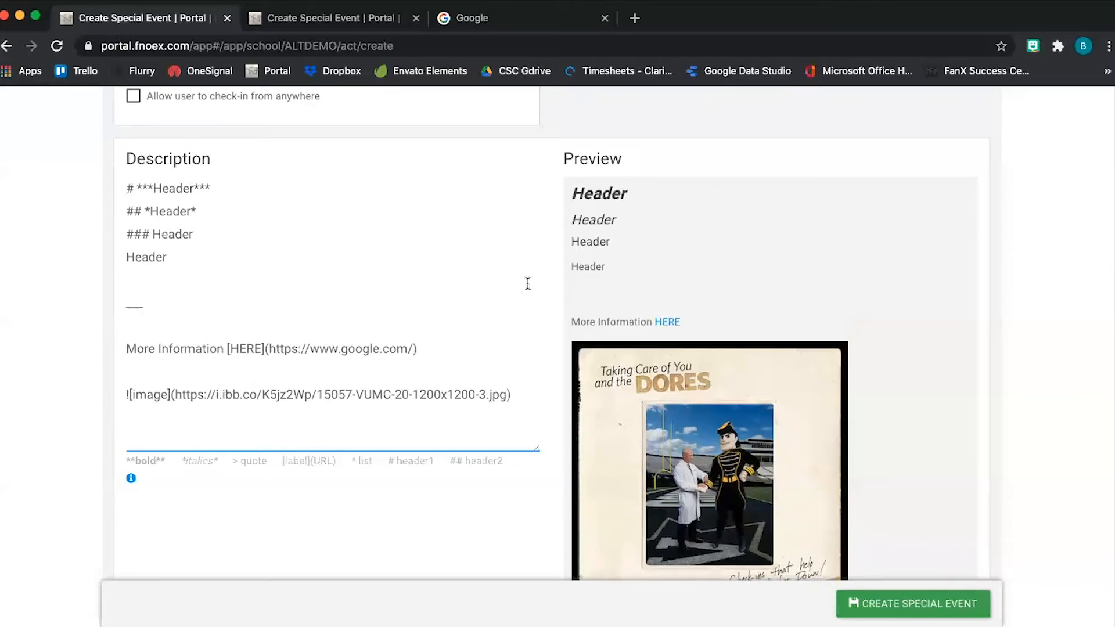
left_click(583, 292)
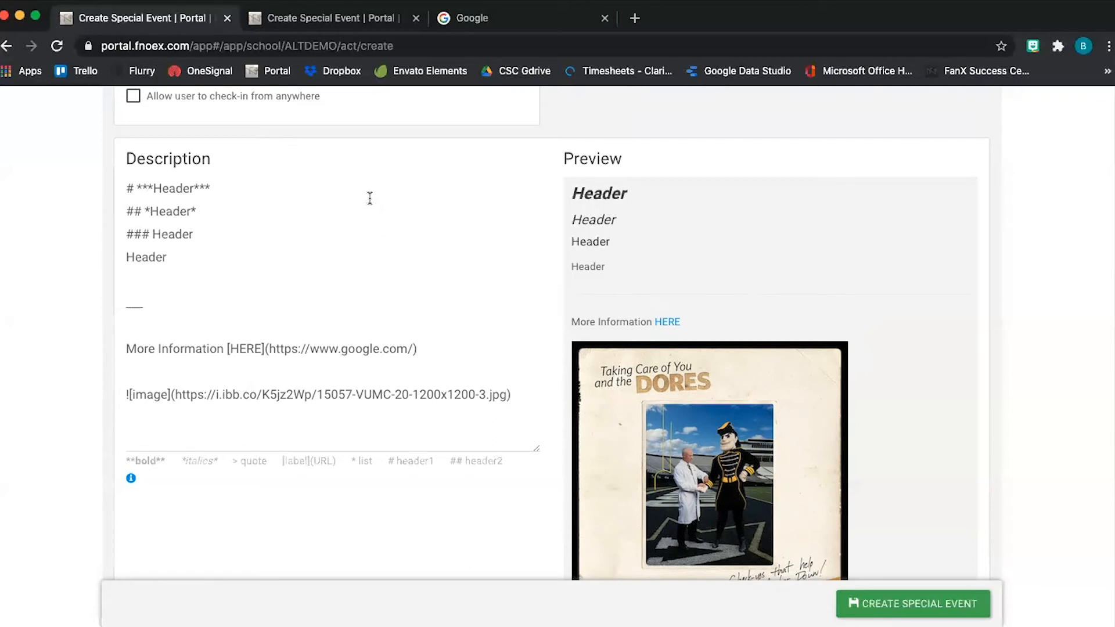
- Open the finished Homecoming Parade example and examine its title, the divider below it and the Details paragraph against the preview
left_click(303, 22)
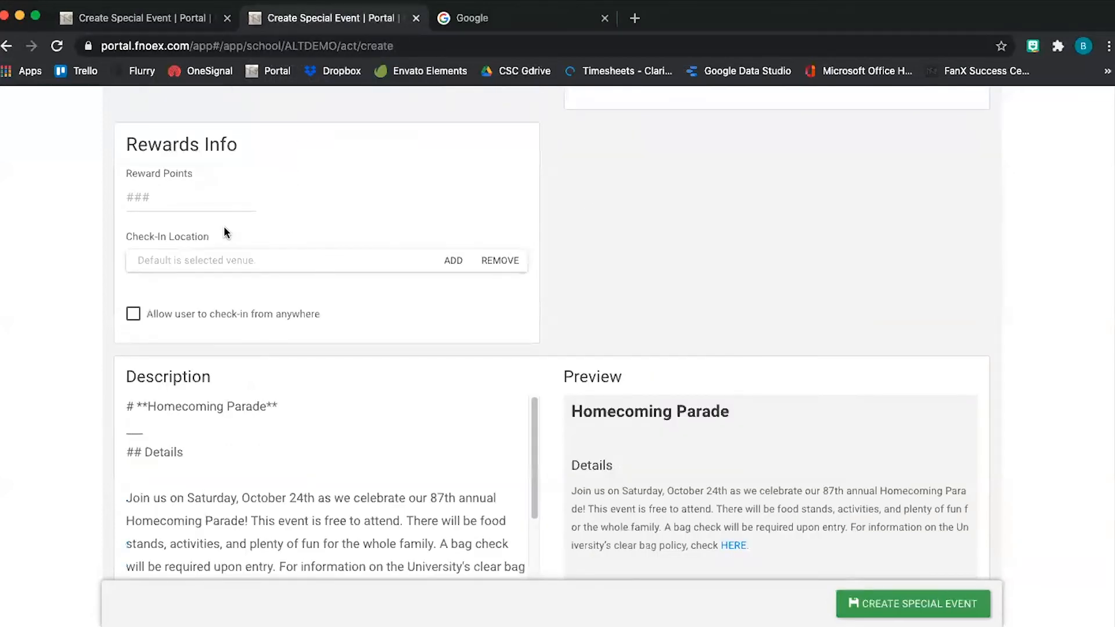
scroll(77, 236, "down", 3)
scroll(87, 226, "down", 1)
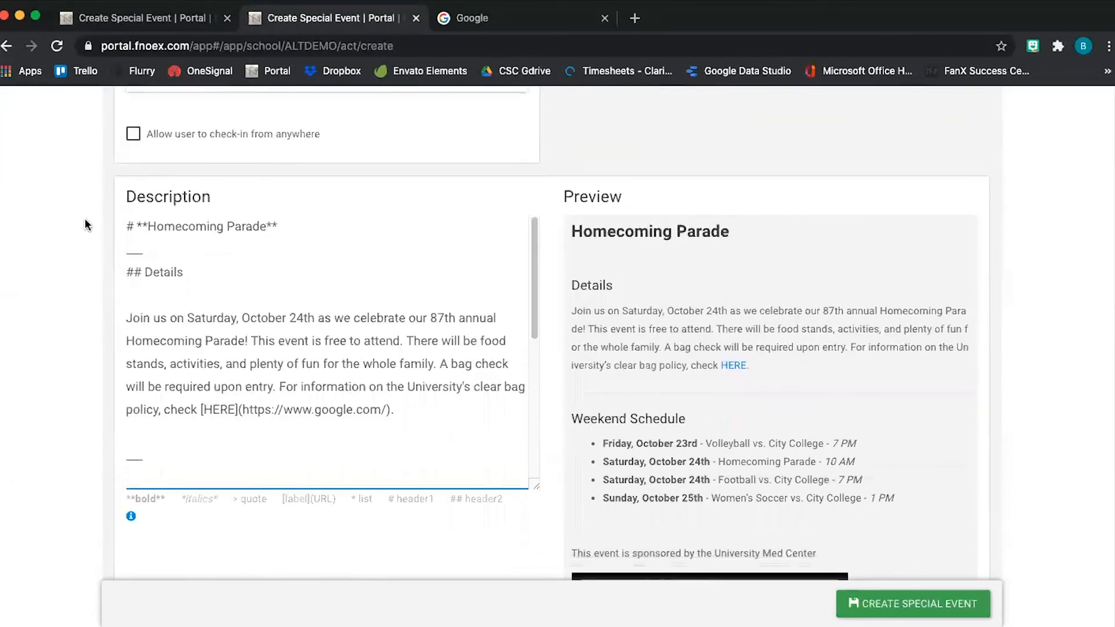
double_click(126, 239)
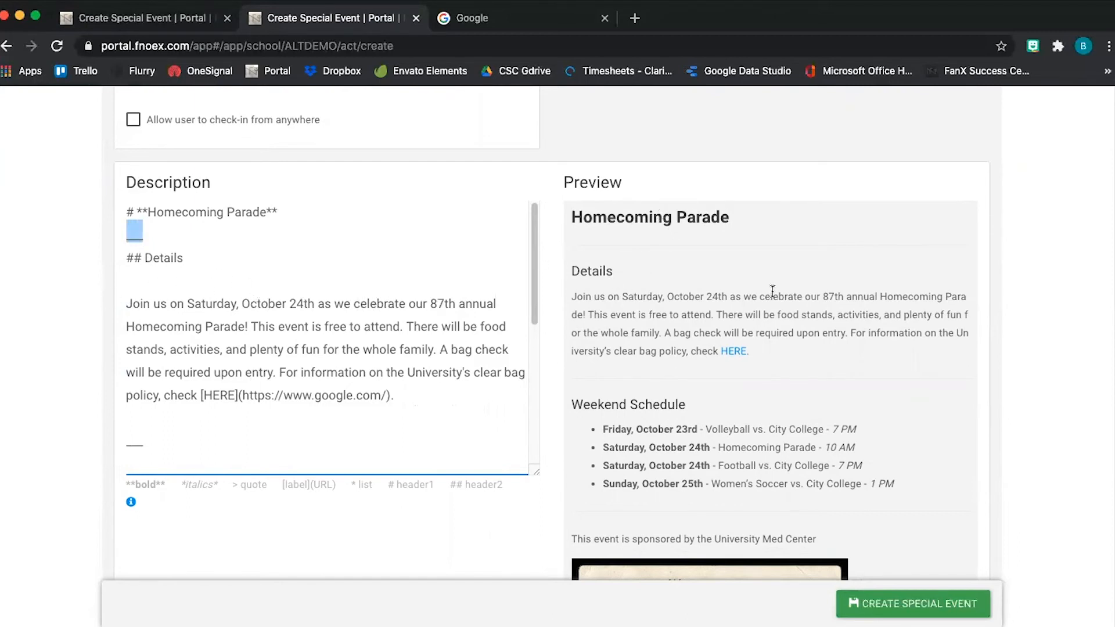
left_click_drag(573, 296, 967, 334)
left_click(859, 352)
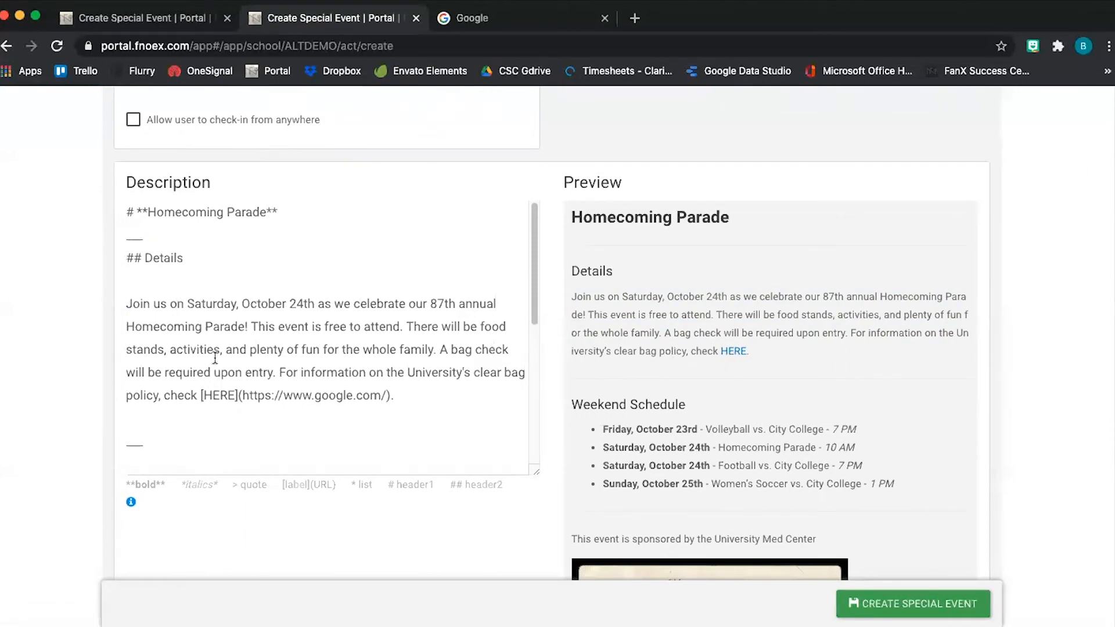
- Examine the divider, the Weekend Schedule header and the bulleted schedule markup in the example's description
scroll(278, 334, "down", 3)
scroll(288, 337, "down", 3)
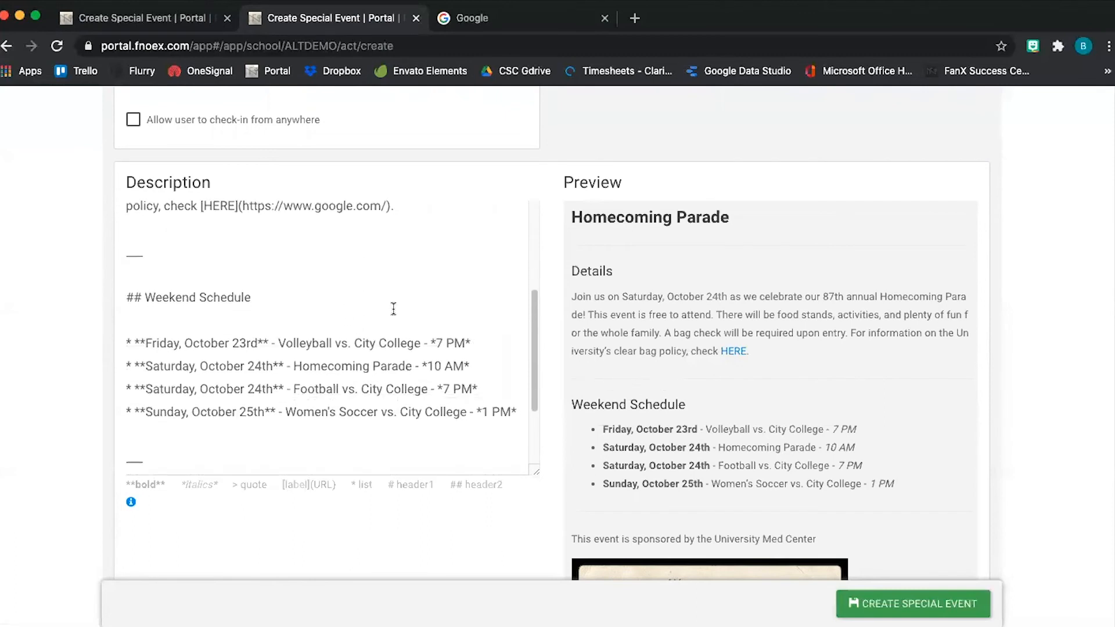
left_click_drag(143, 253, 125, 253)
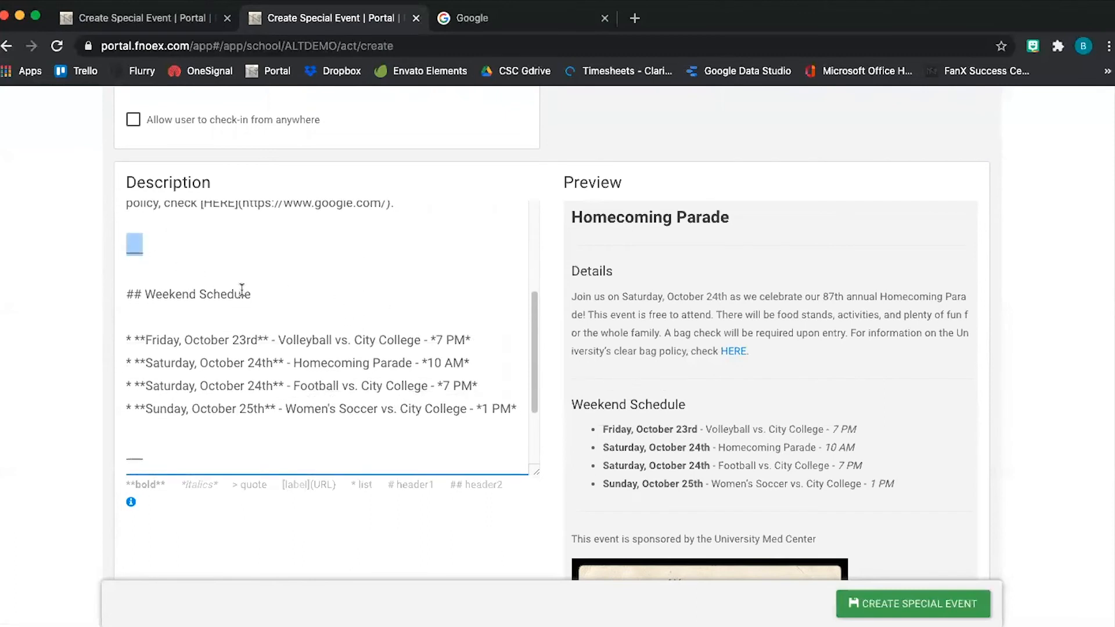
scroll(241, 289, "down", 1)
left_click(544, 341)
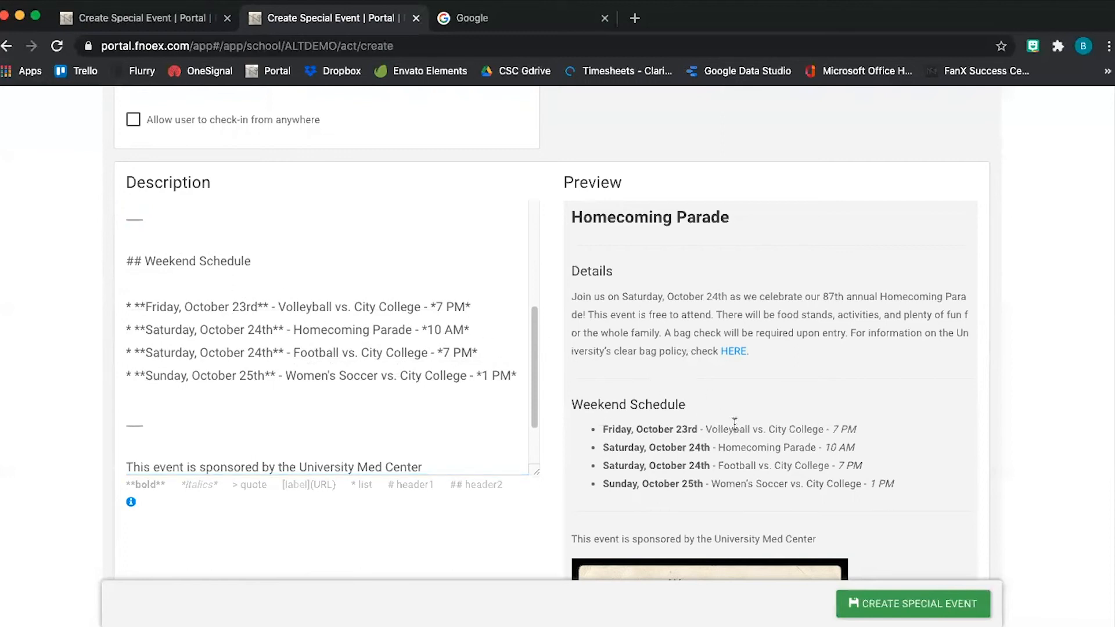
- Check the bold dates, italic times and Weekend Schedule header in the example's preview
scroll(817, 427, "down", 1)
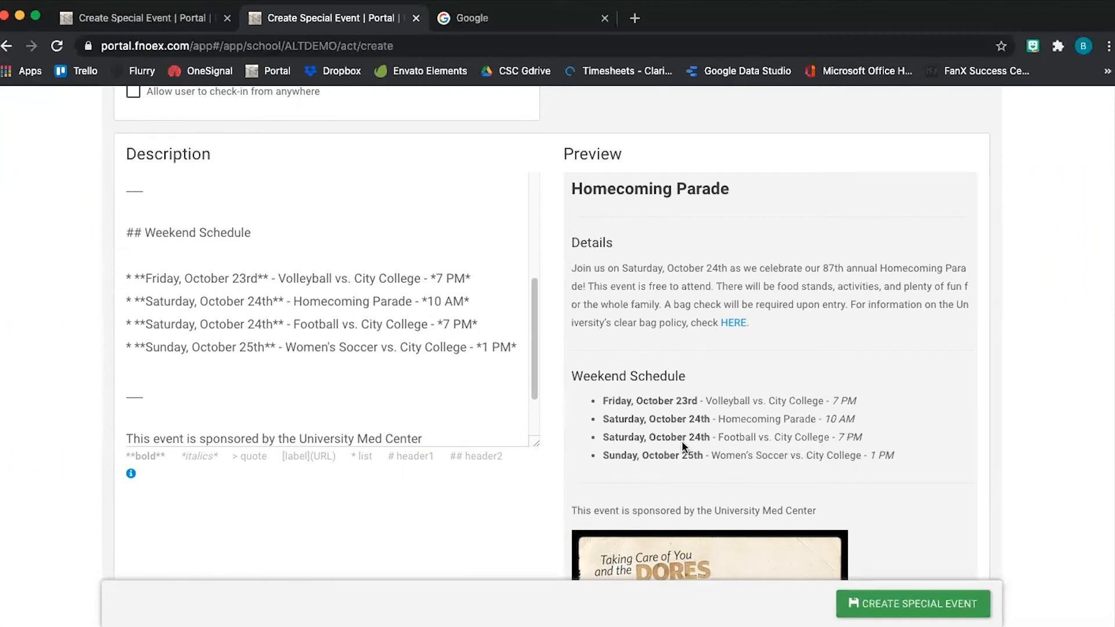
left_click_drag(611, 402, 691, 412)
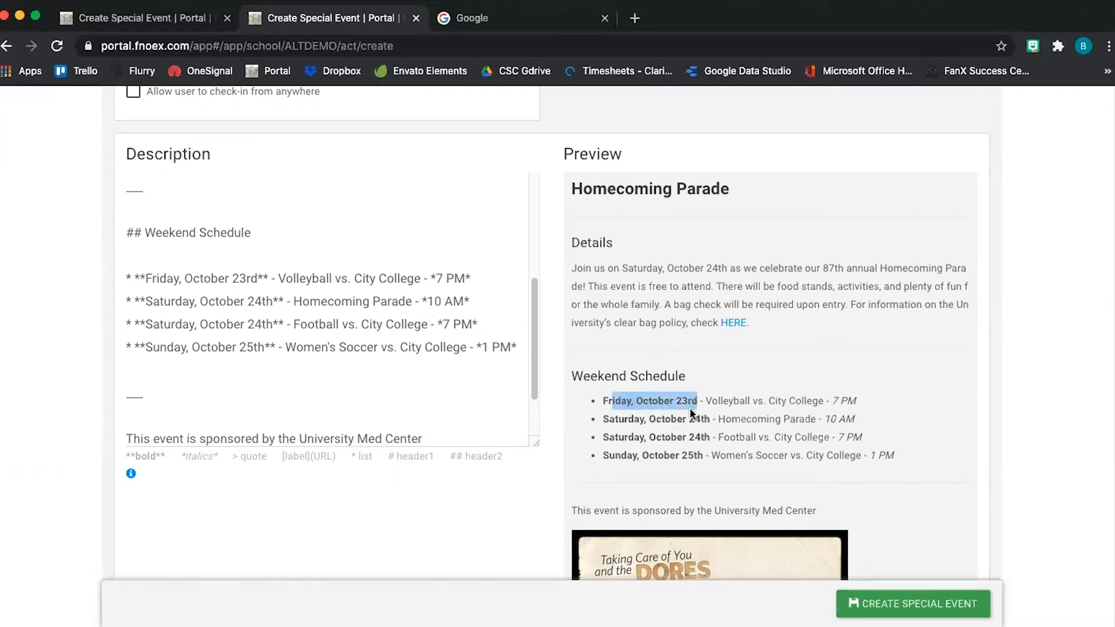
left_click(837, 401)
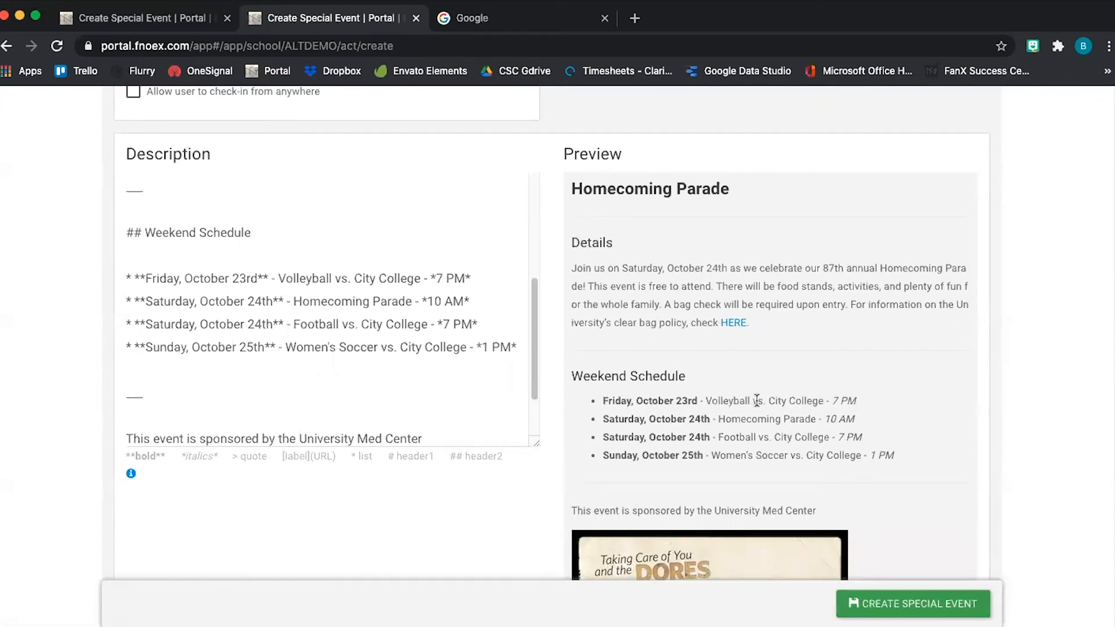
scroll(696, 360, "down", 1)
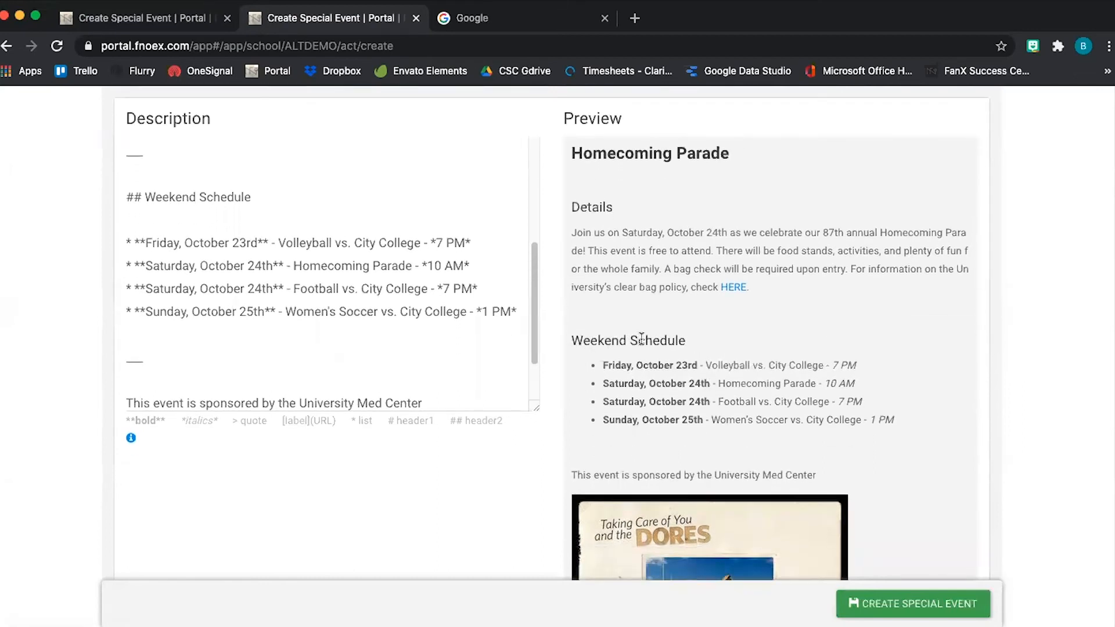
left_click_drag(683, 338, 567, 332)
left_click(632, 360)
- Examine the linked sponsor image markup at the end of the description, test the image's link in the preview and close the opened page
scroll(288, 308, "down", 4)
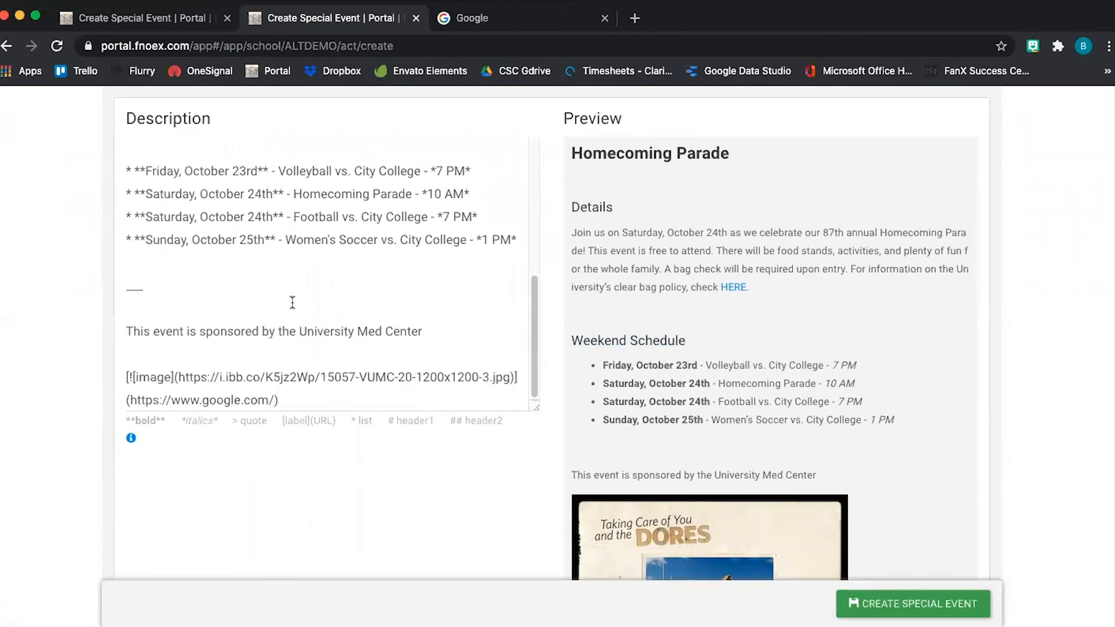
scroll(692, 403, "down", 1)
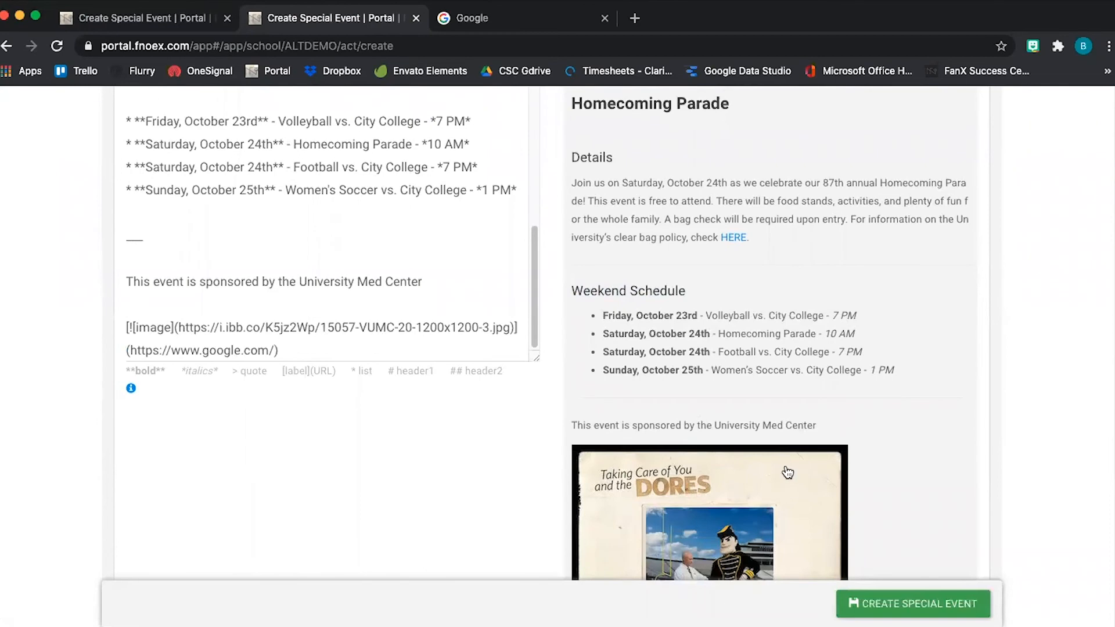
scroll(803, 464, "down", 5)
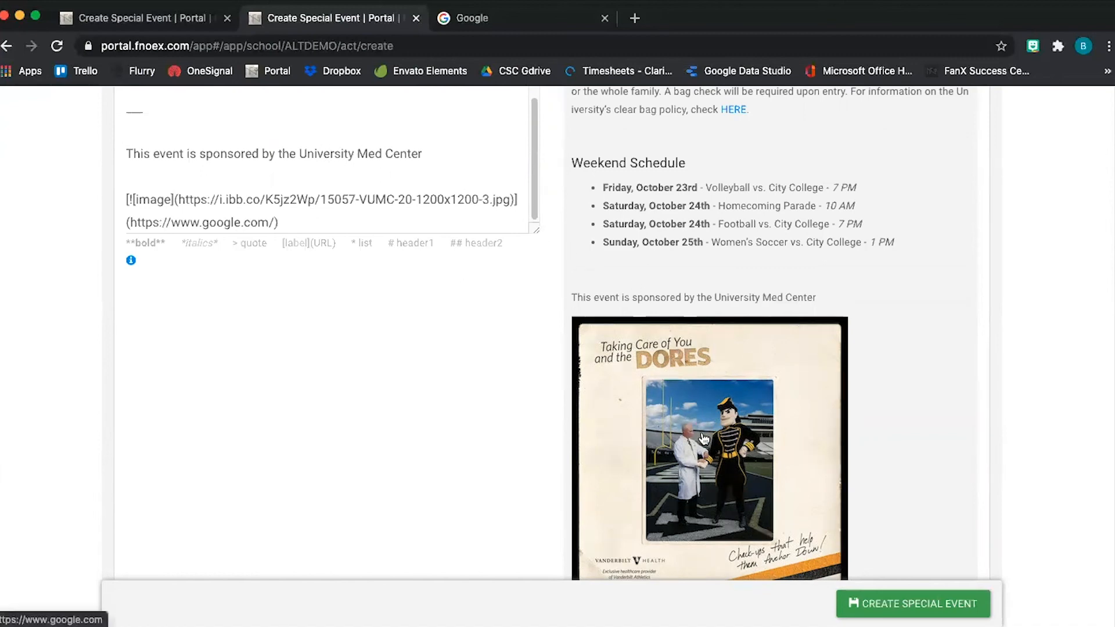
left_click(727, 445)
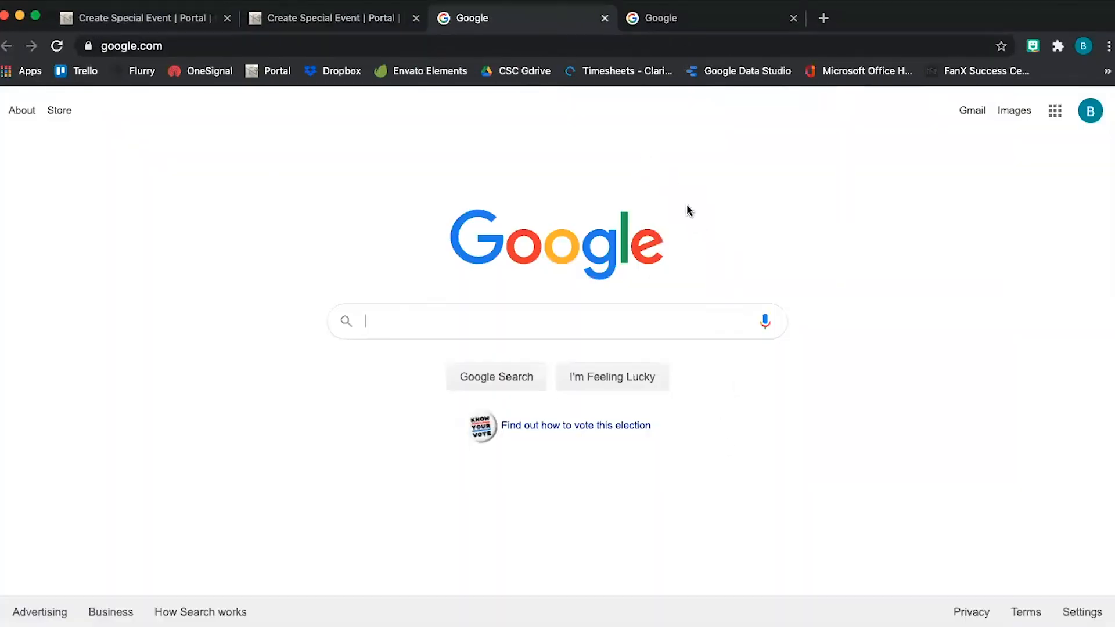
left_click(604, 20)
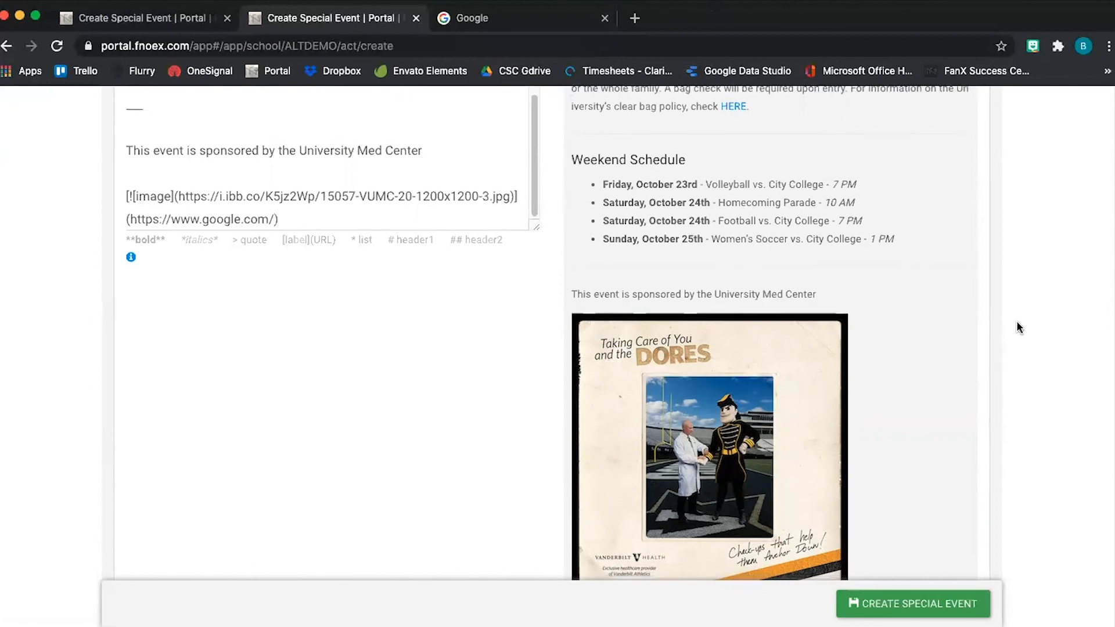
- Review the rest of the Homecoming Parade preview and the markdown syntax hints below the description
scroll(1016, 325, "down", 4)
scroll(1024, 314, "up", 3)
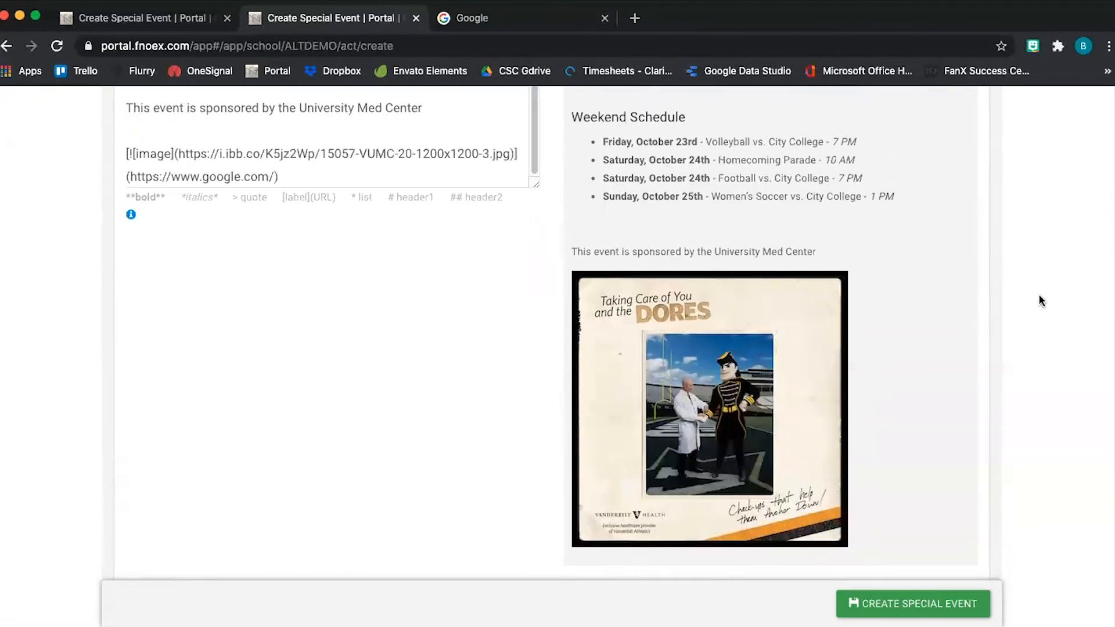
scroll(1027, 328, "up", 3)
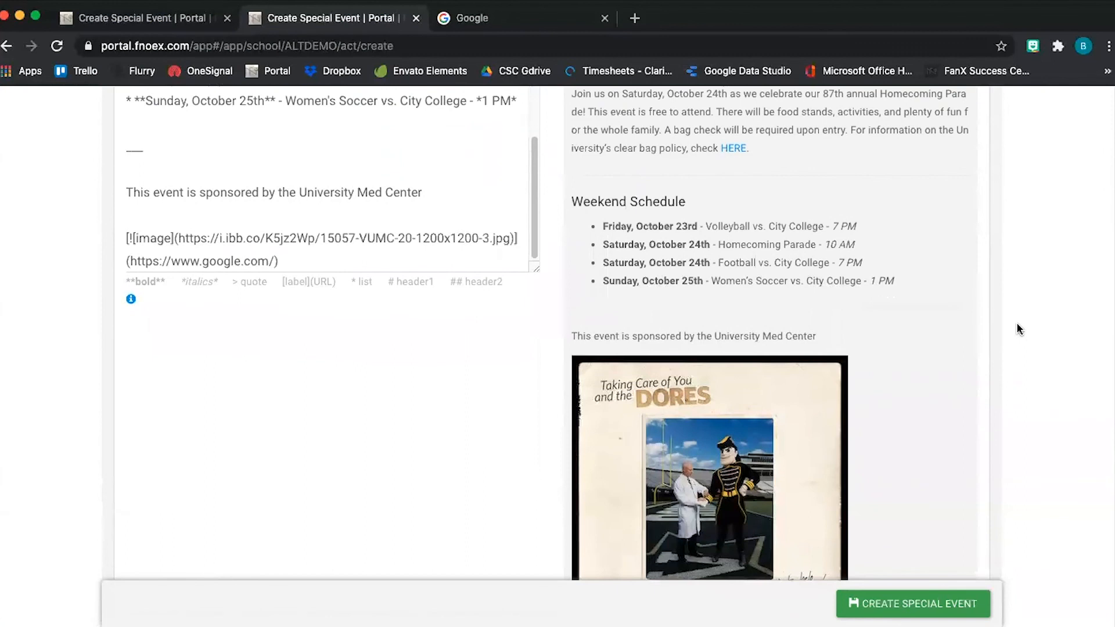
scroll(1015, 313, "up", 3)
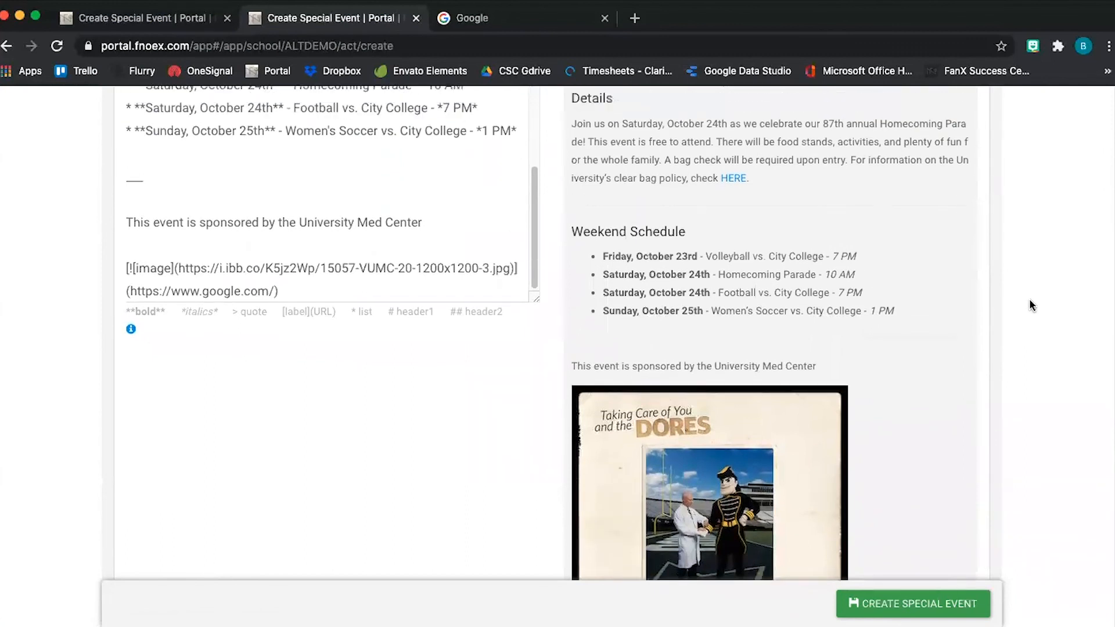
scroll(1063, 314, "up", 1)
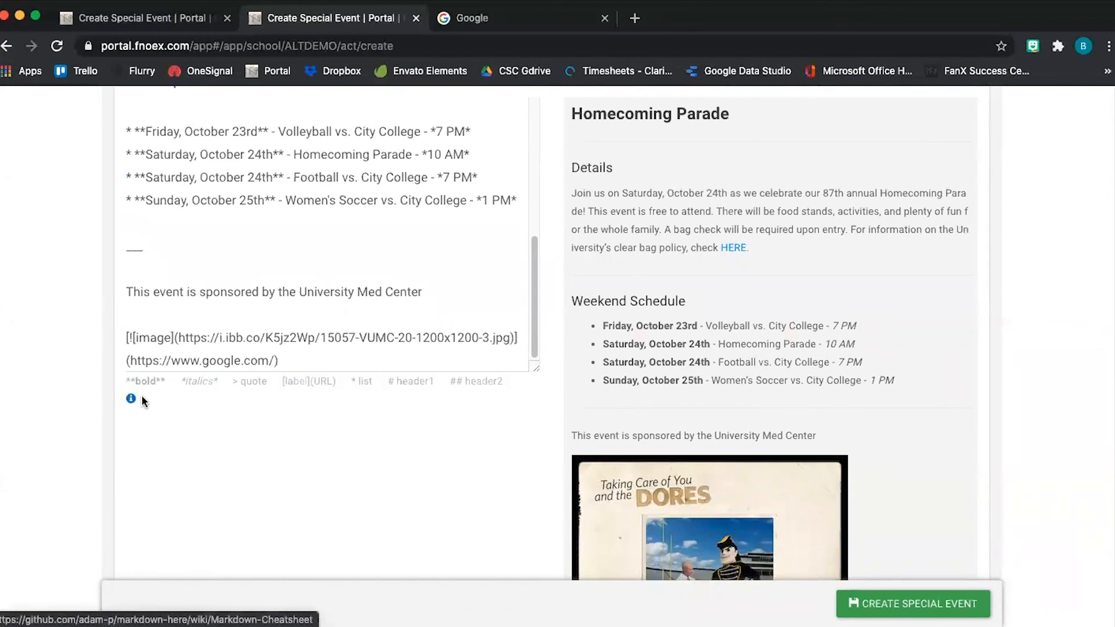
left_click_drag(124, 380, 491, 383)
left_click(210, 441)
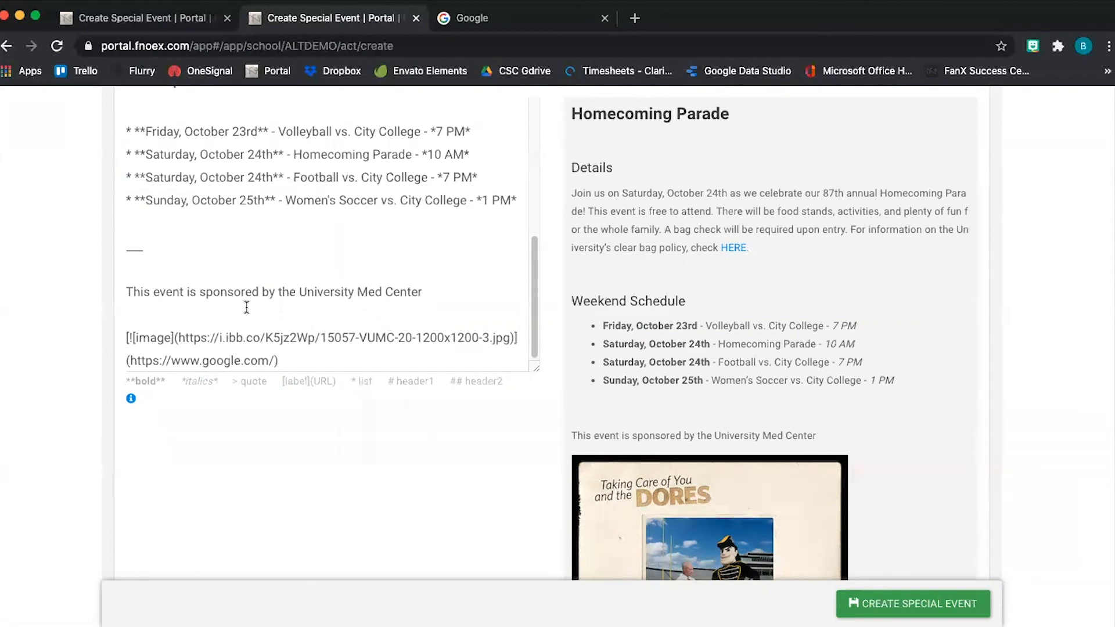
scroll(247, 308, "up", 2)
scroll(342, 508, "up", 2)
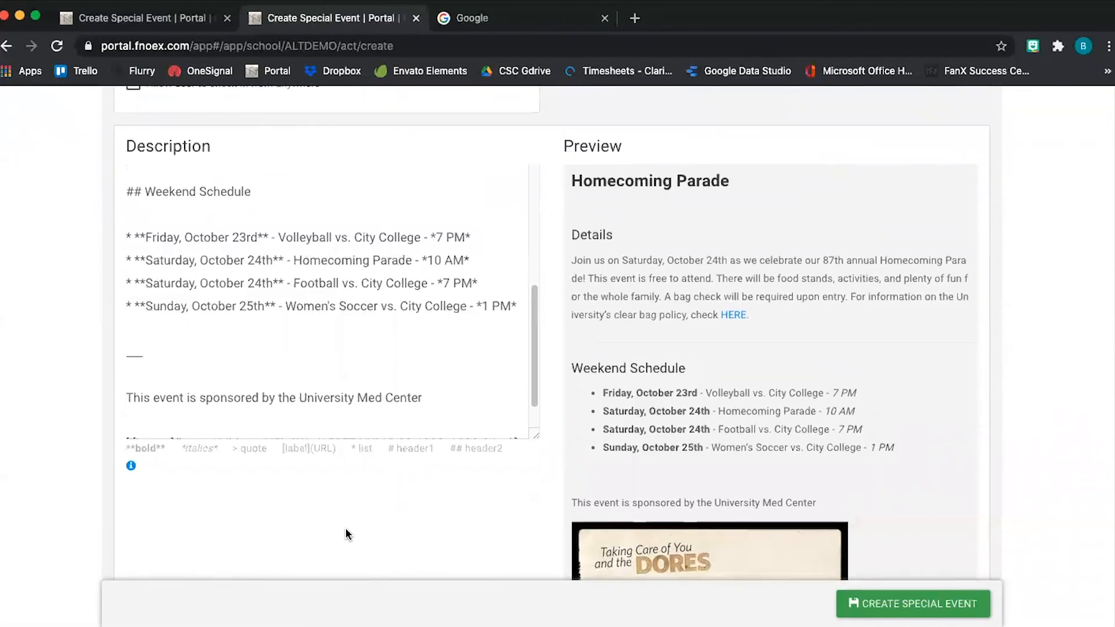